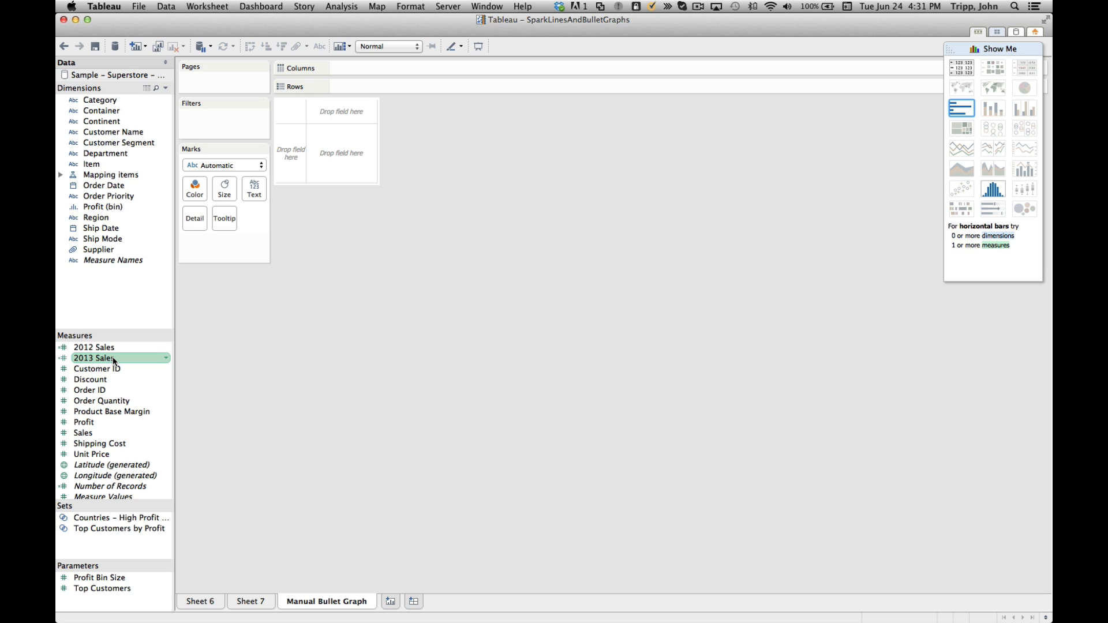
Create a bullet graph from 2012 Sales and 2013 Sales, with rows broken down by Region and Customer Segment
super+click(112, 348)
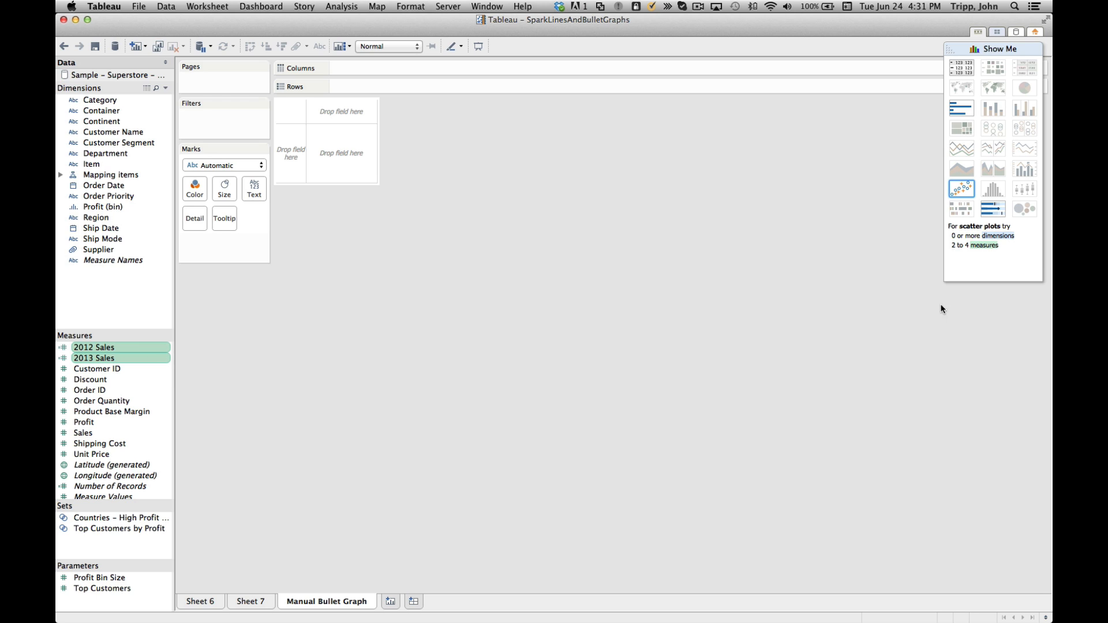
click(989, 210)
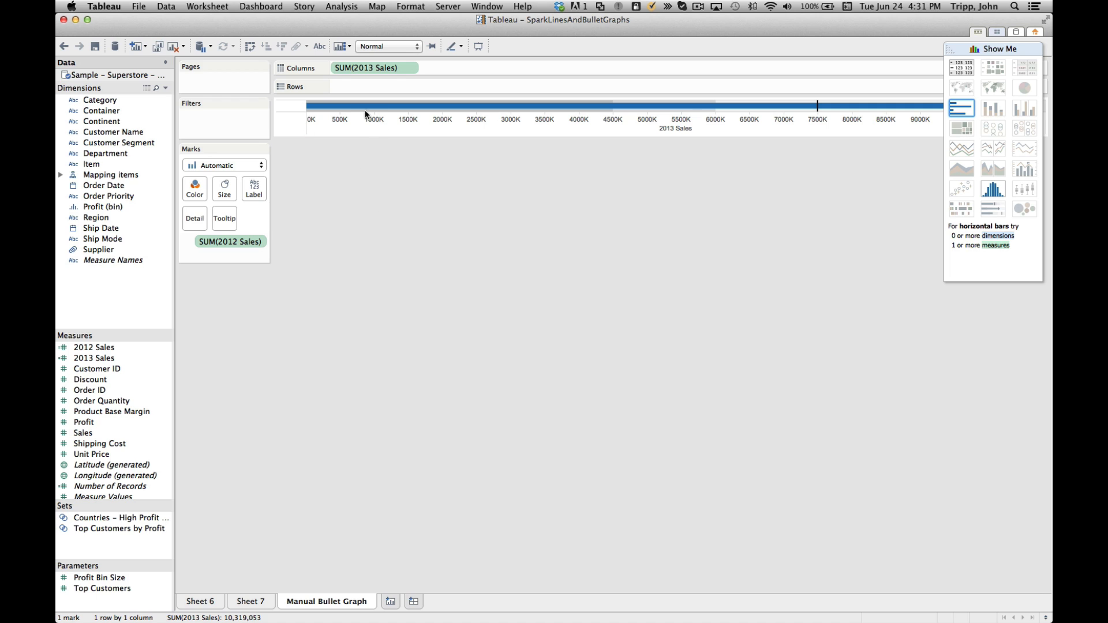
drag(95, 217, 287, 102)
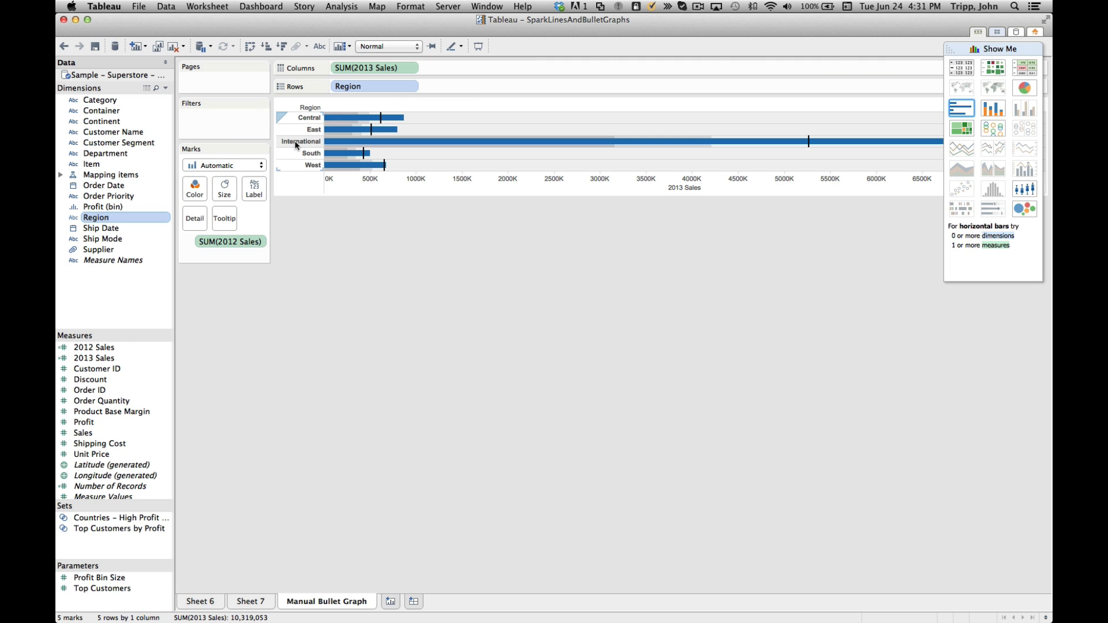
drag(116, 143, 429, 89)
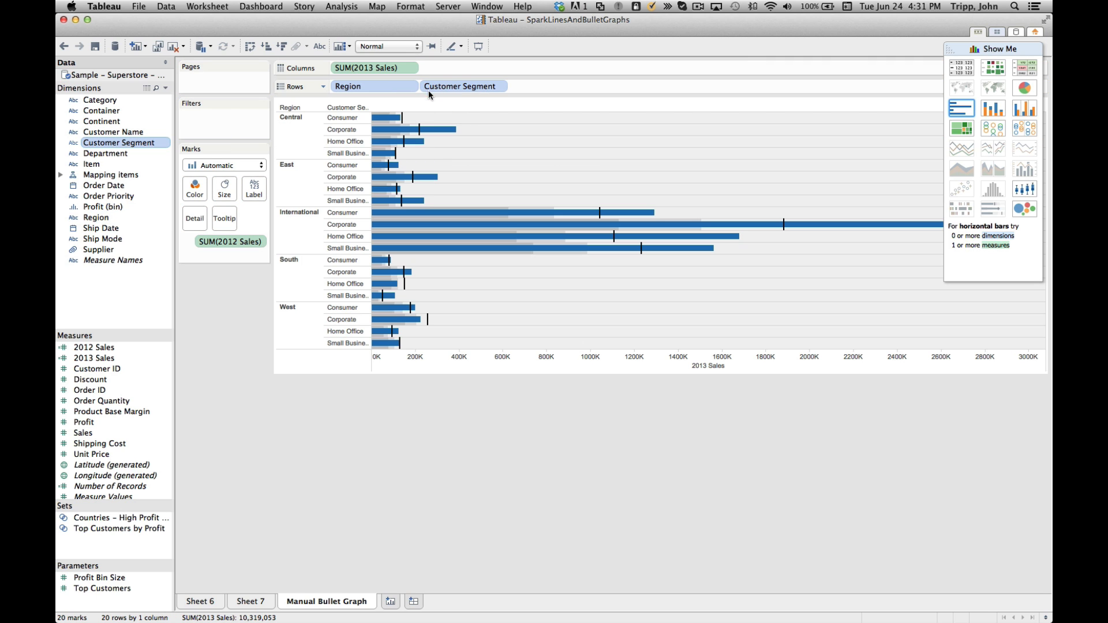
Exclude the International region from the bullet graph
right_click(289, 231)
click(321, 250)
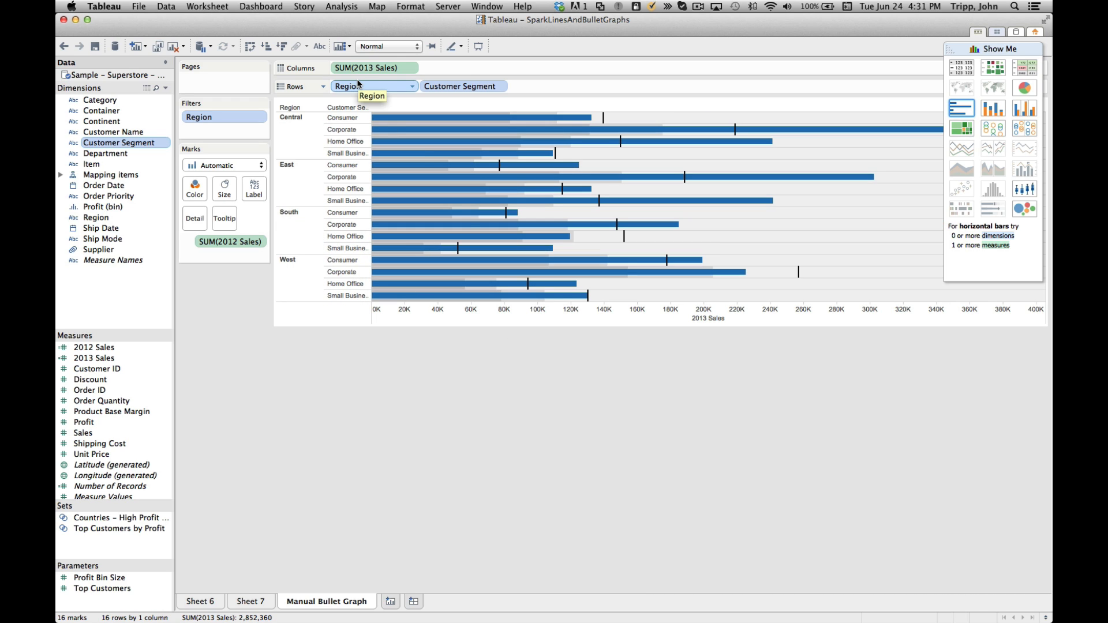
right_click(344, 311)
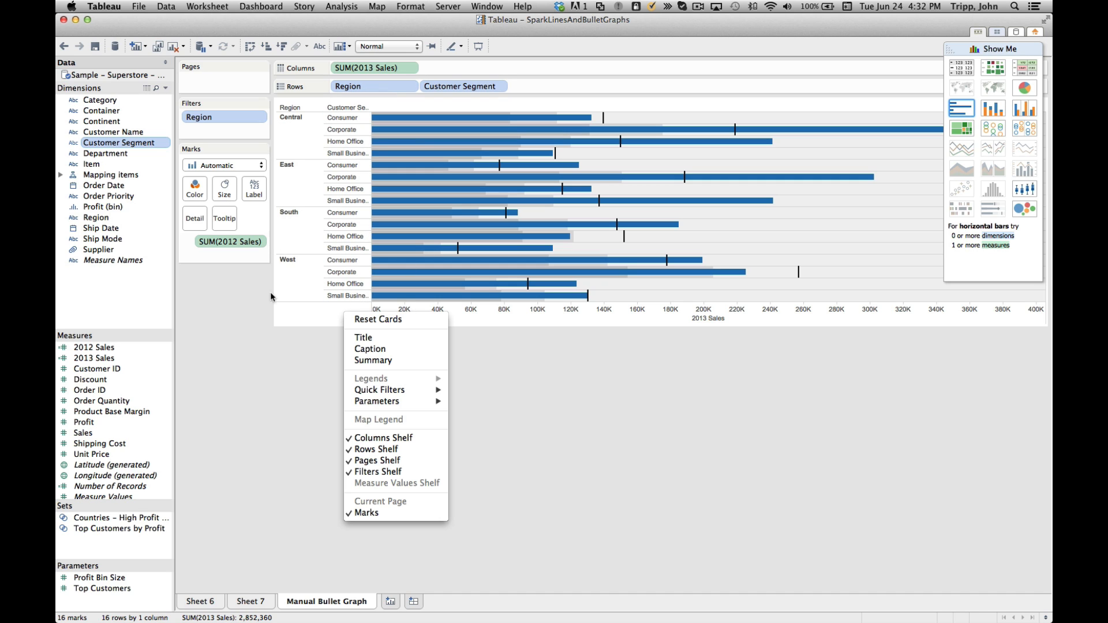
click(268, 323)
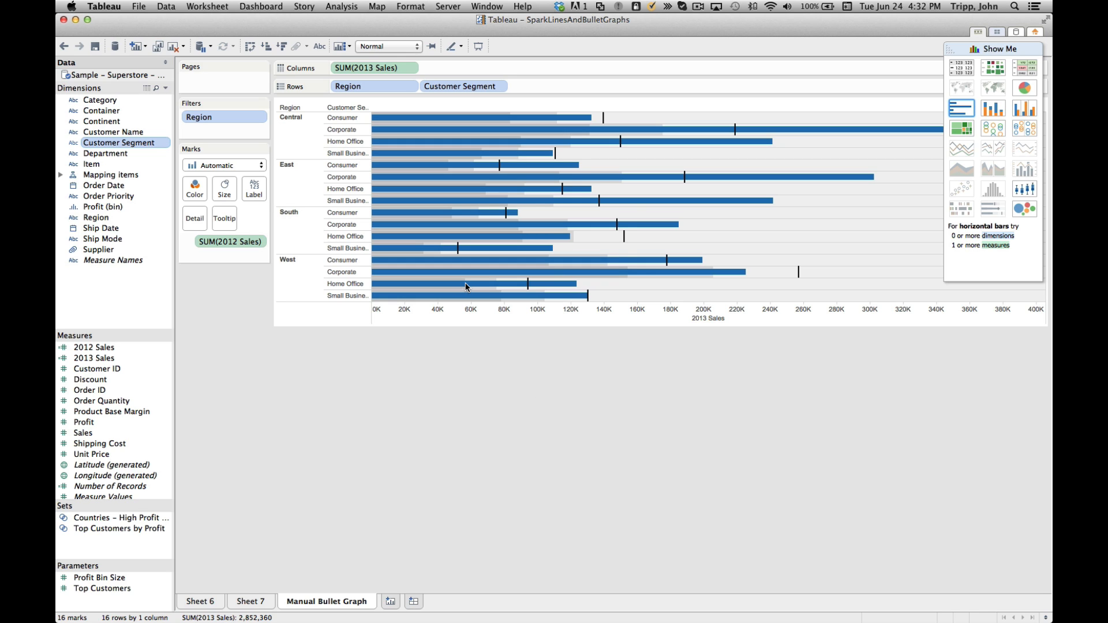
mouse_move(469, 286)
Create a new worksheet with horizontal bars of 2013 Sales, broken down by Region and Customer Segment
click(391, 602)
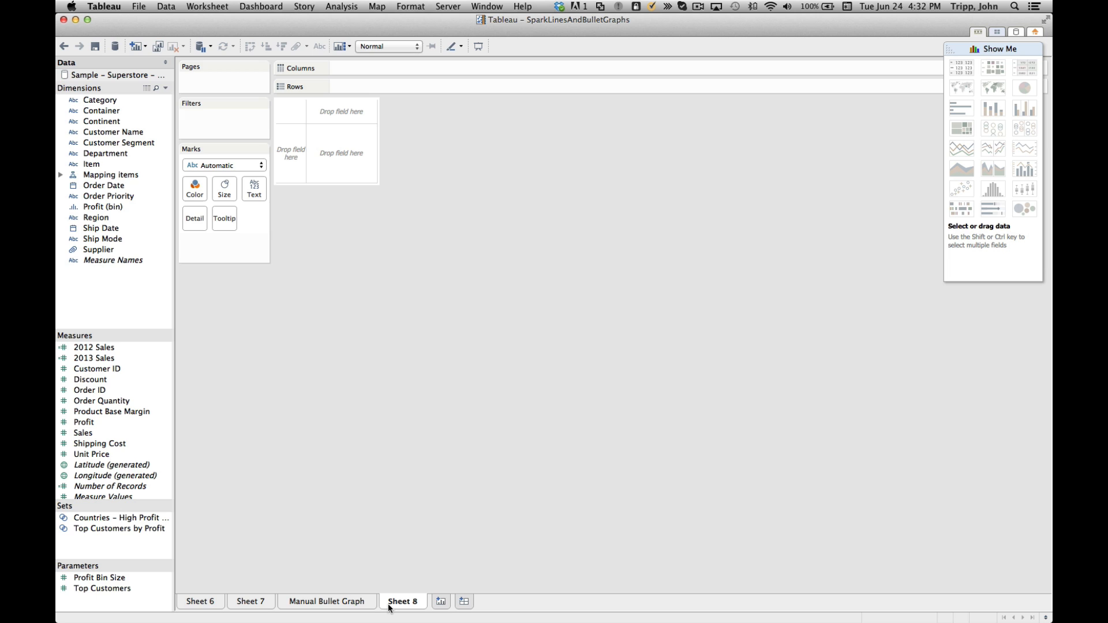
mouse_move(106, 363)
mouse_down()
mouse_move(383, 114)
mouse_move(405, 73)
mouse_up()
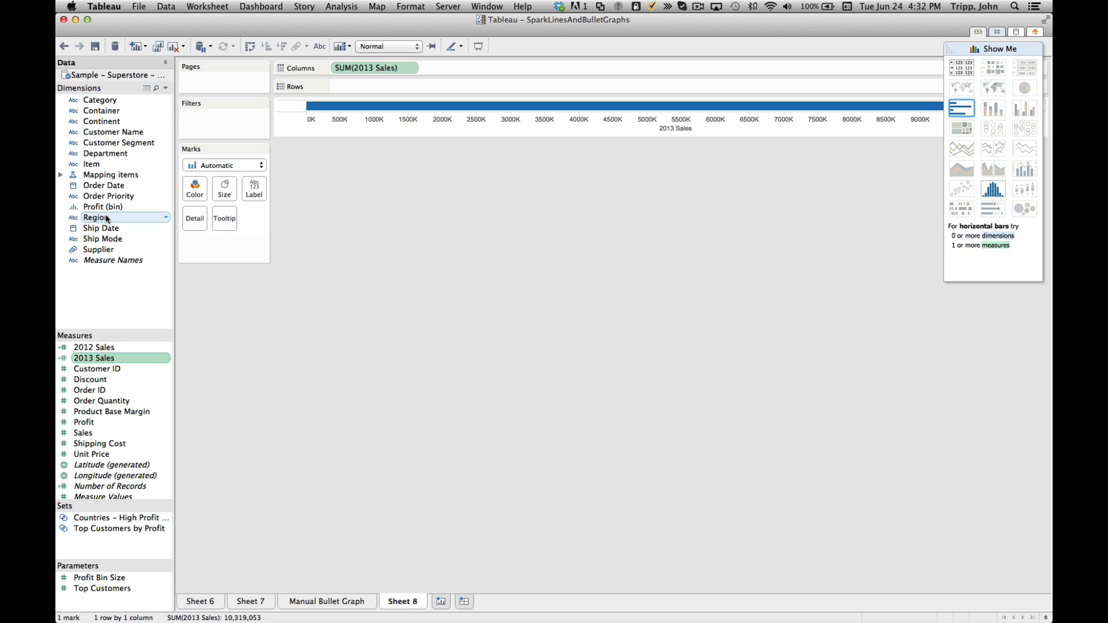
drag(106, 218, 316, 87)
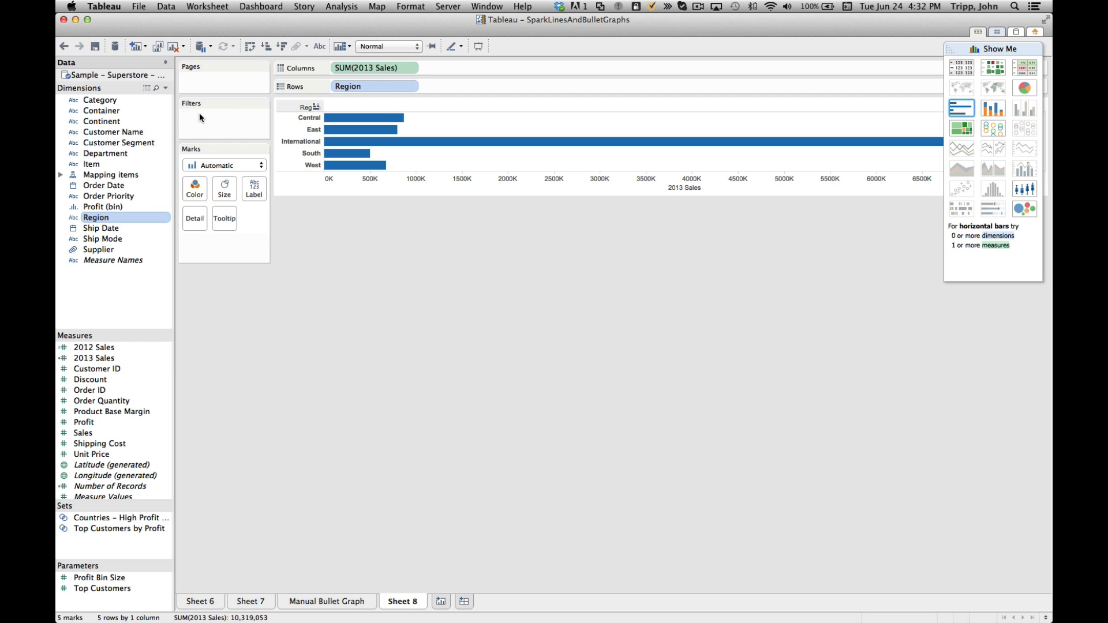
drag(125, 142, 460, 86)
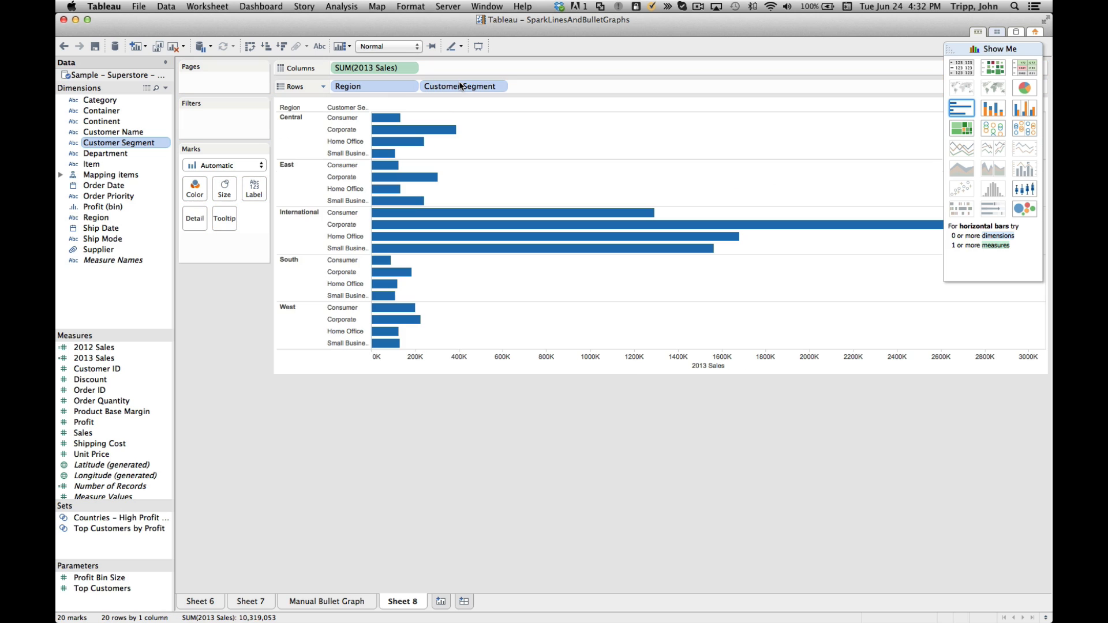
Exclude the International region from the bar chart and add 2012 Sales to the marks as detail
right_click(298, 229)
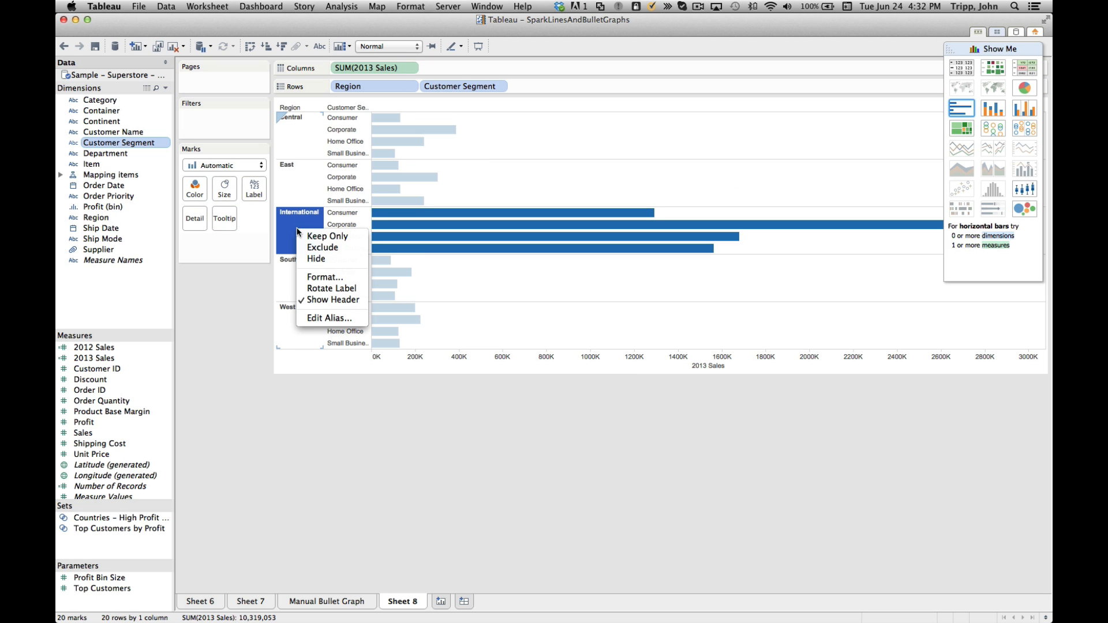
click(316, 246)
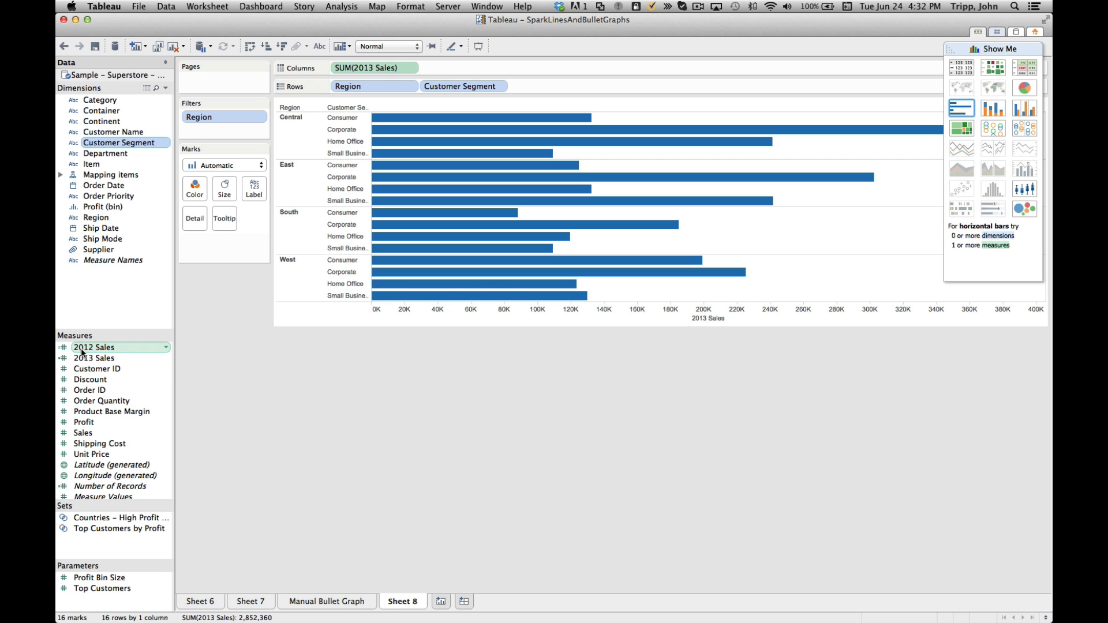
drag(81, 348, 195, 224)
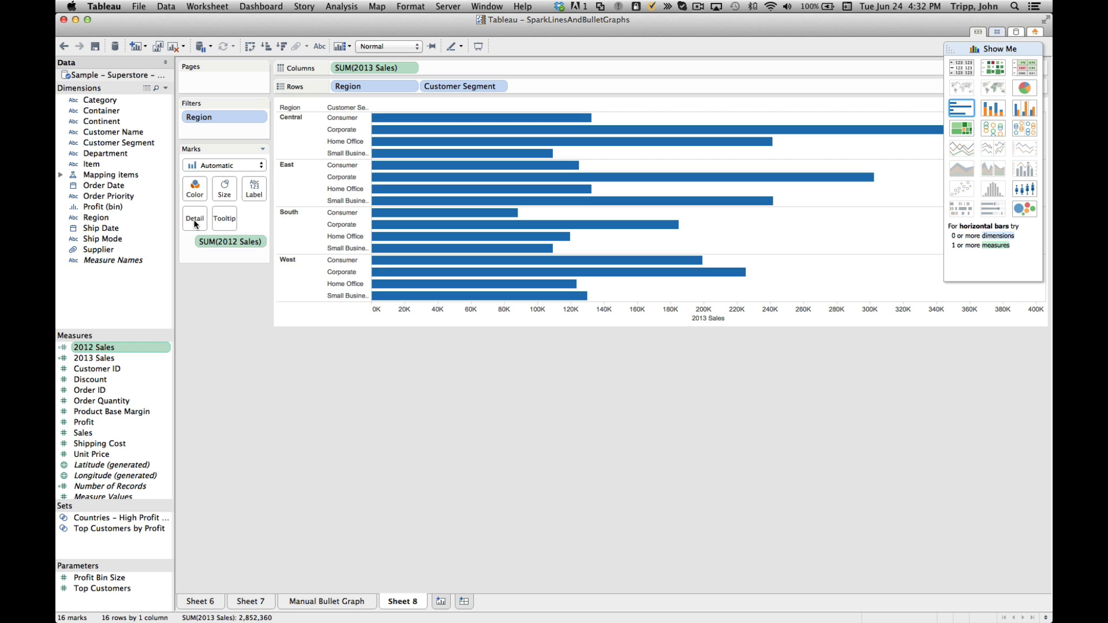
Examine the 2012 Sales reference lines and shaded percentage bands on the Manual Bullet Graph sheet, then return to Sheet 8
mouse_move(464, 282)
right_click(321, 312)
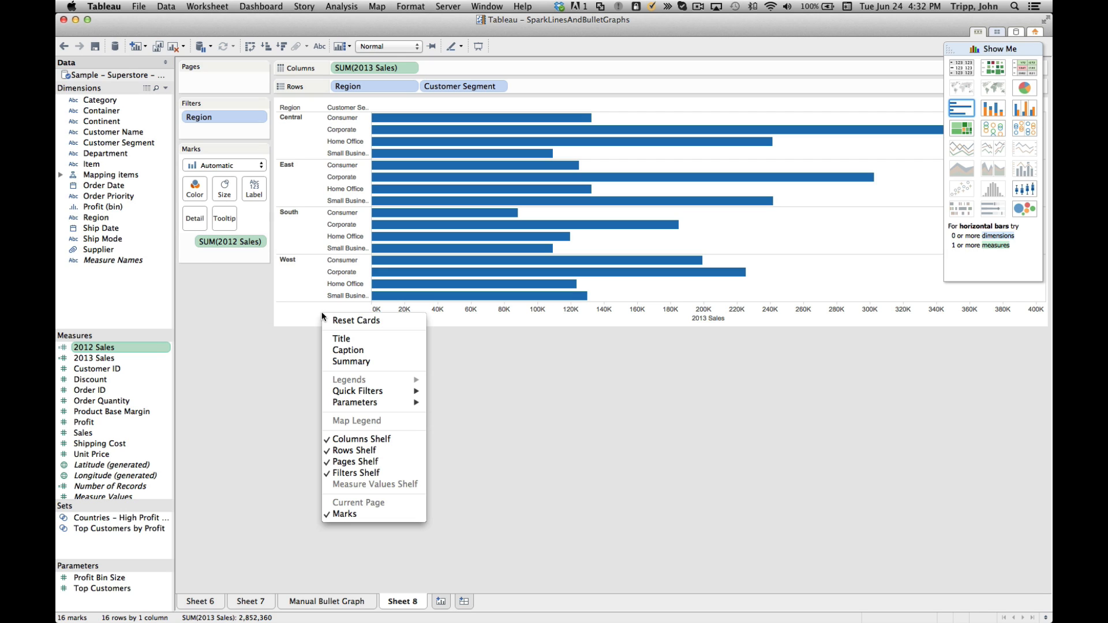
click(366, 309)
right_click(382, 317)
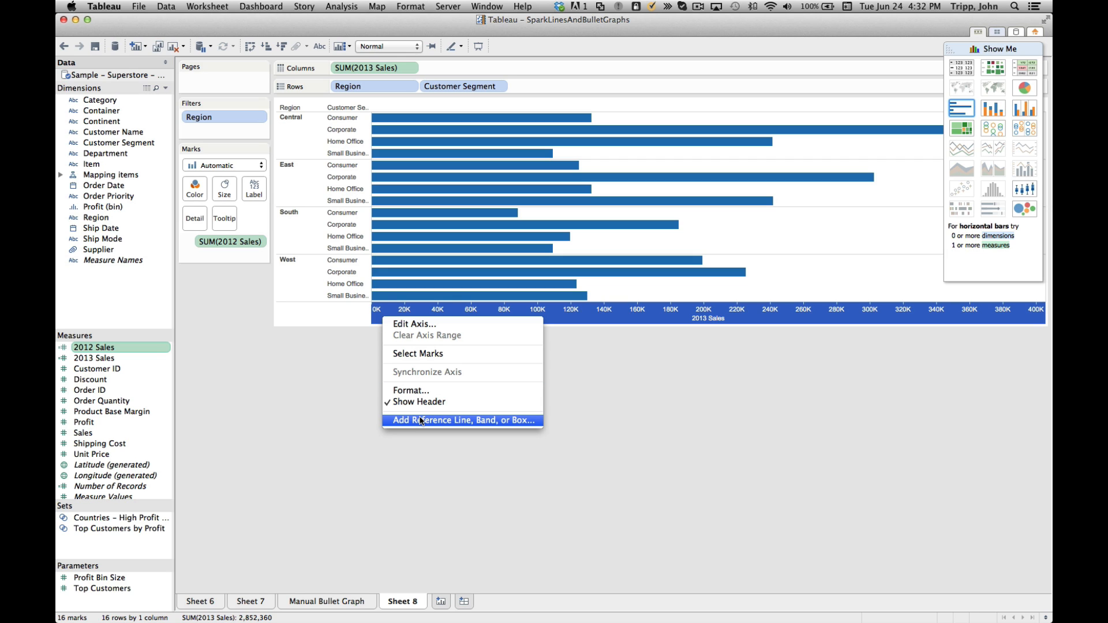
click(294, 601)
click(297, 601)
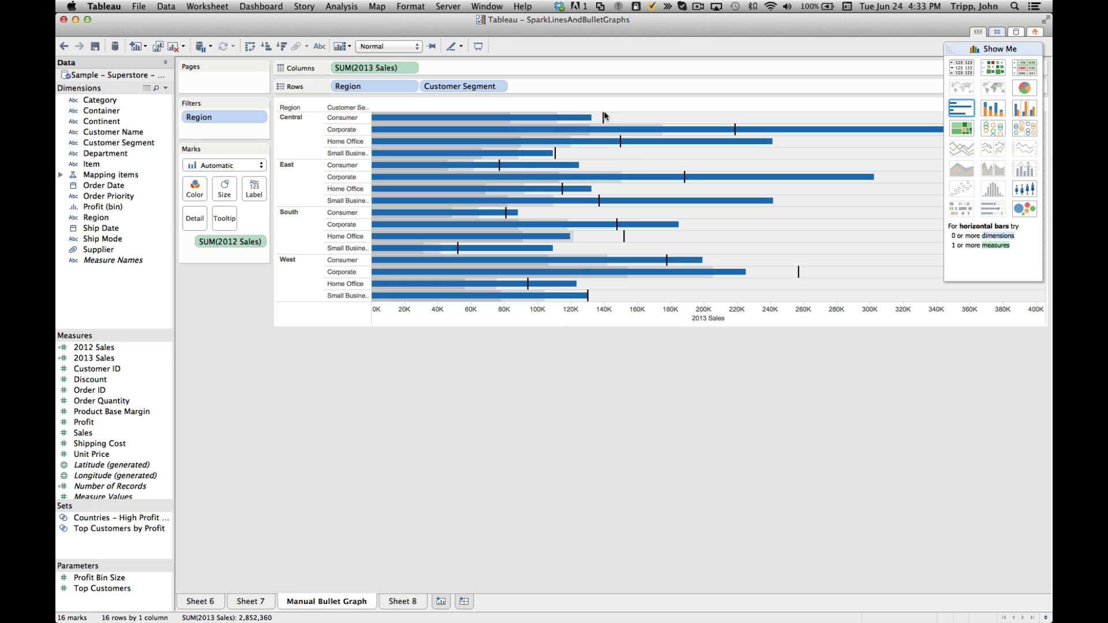
mouse_move(604, 117)
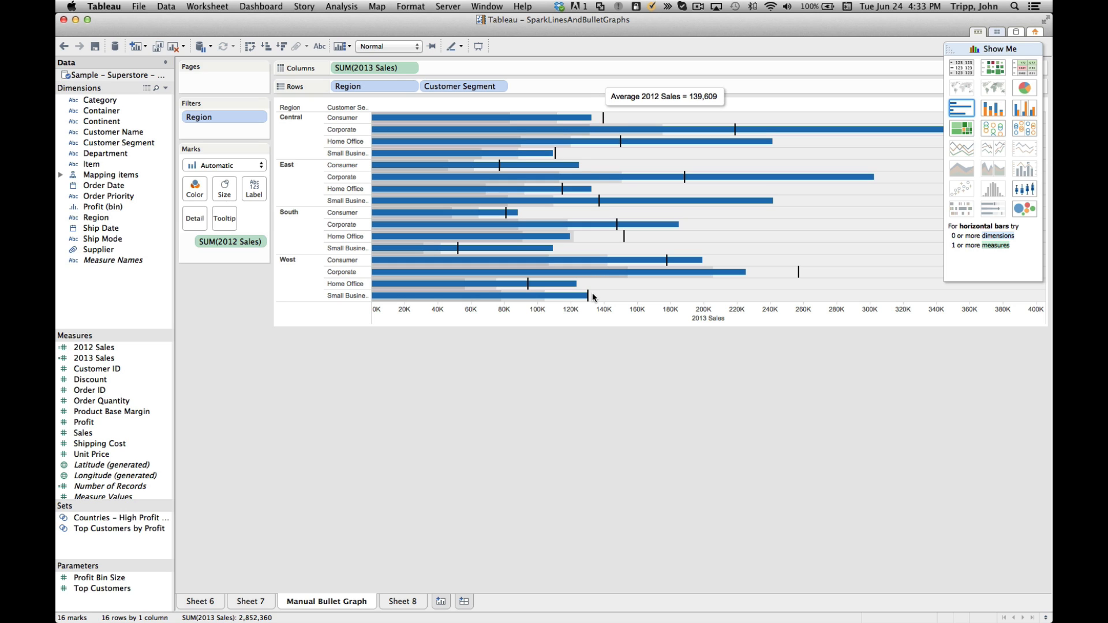
mouse_move(521, 160)
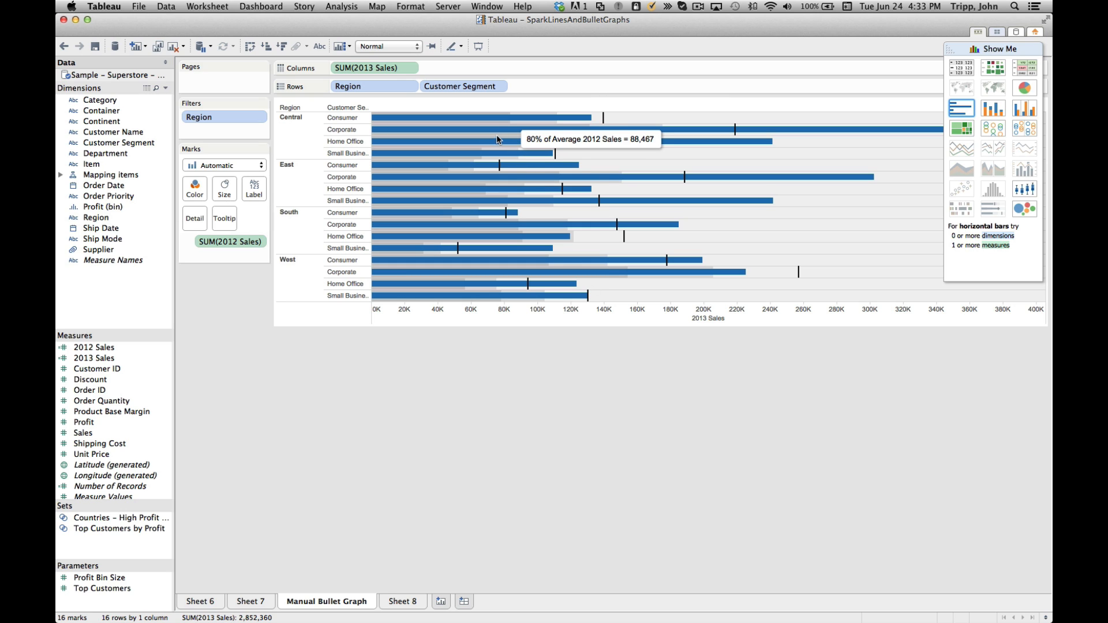
mouse_move(488, 117)
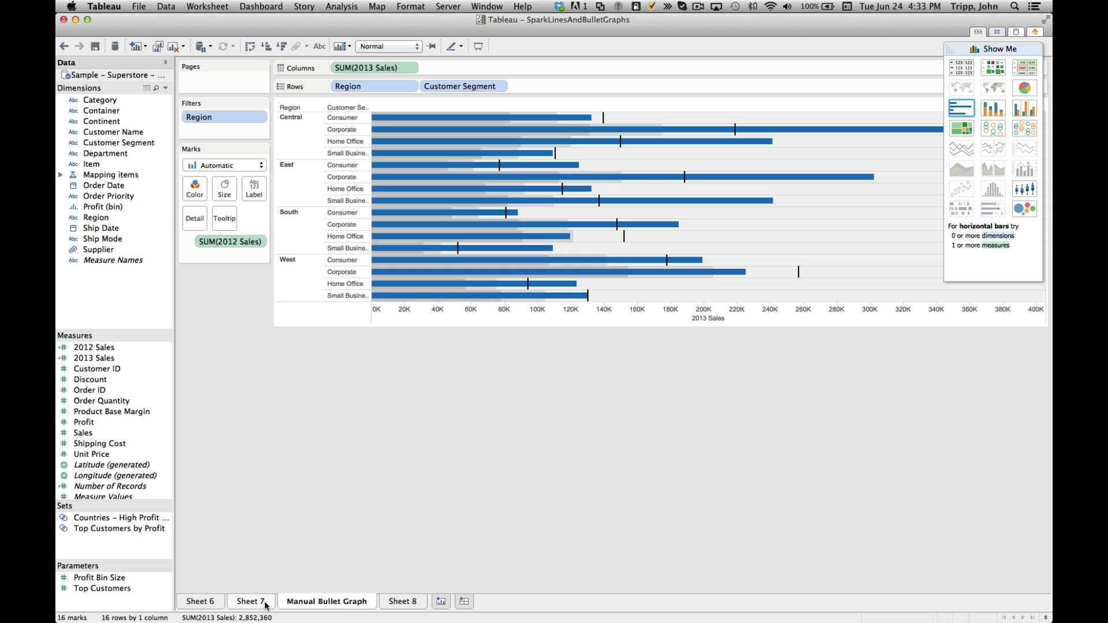
click(398, 603)
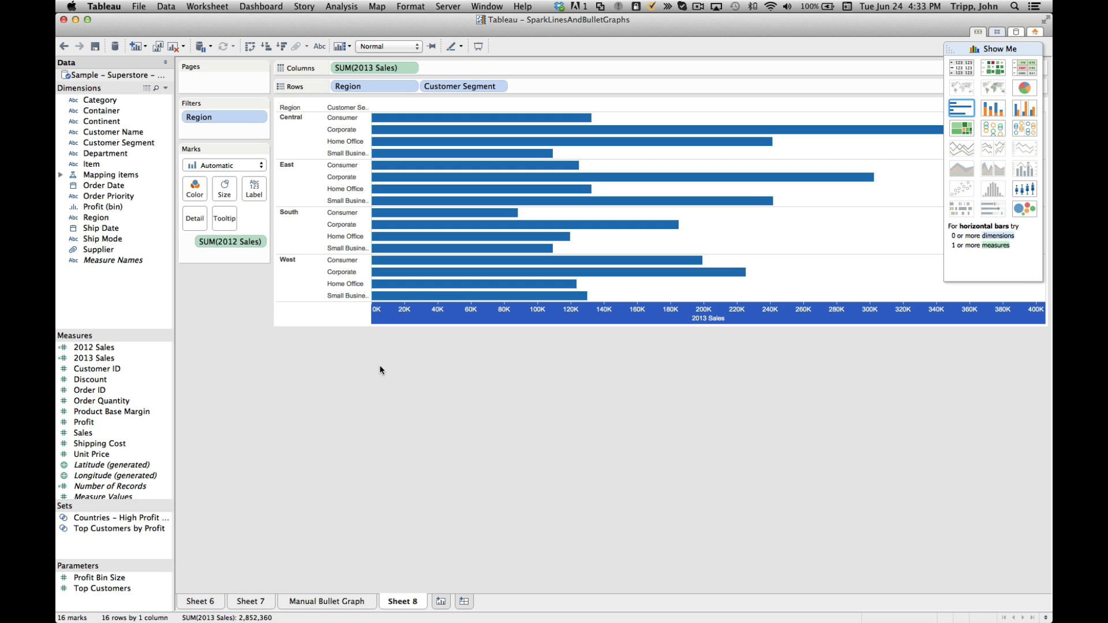
Start a reference line on the 2013 Sales axis, scoped per cell and using the average of SUM(2012 Sales)
right_click(390, 318)
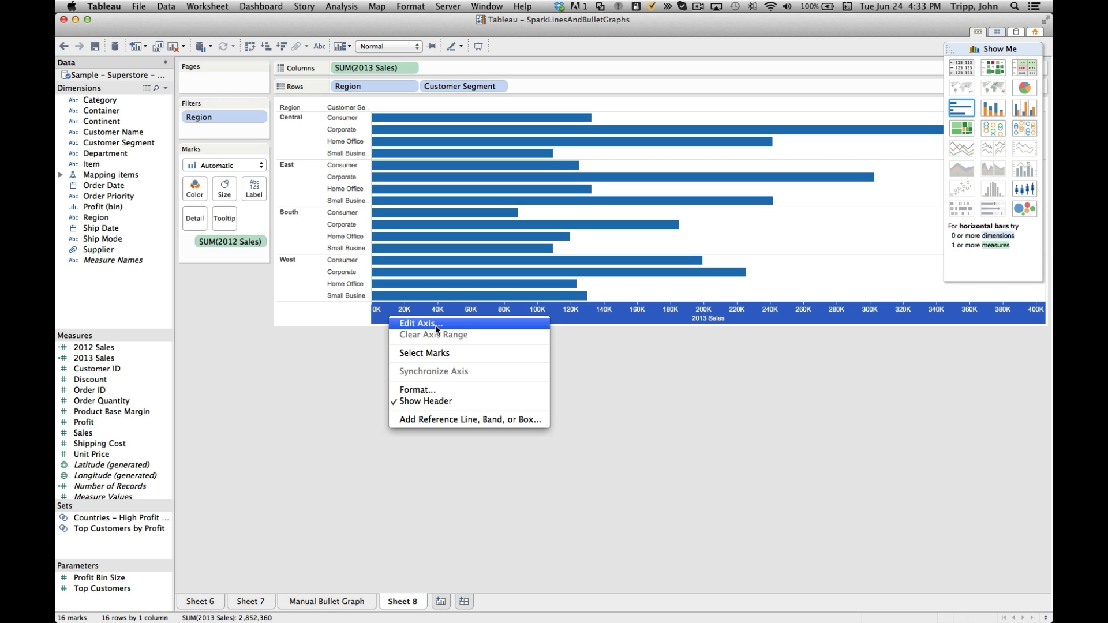
click(438, 419)
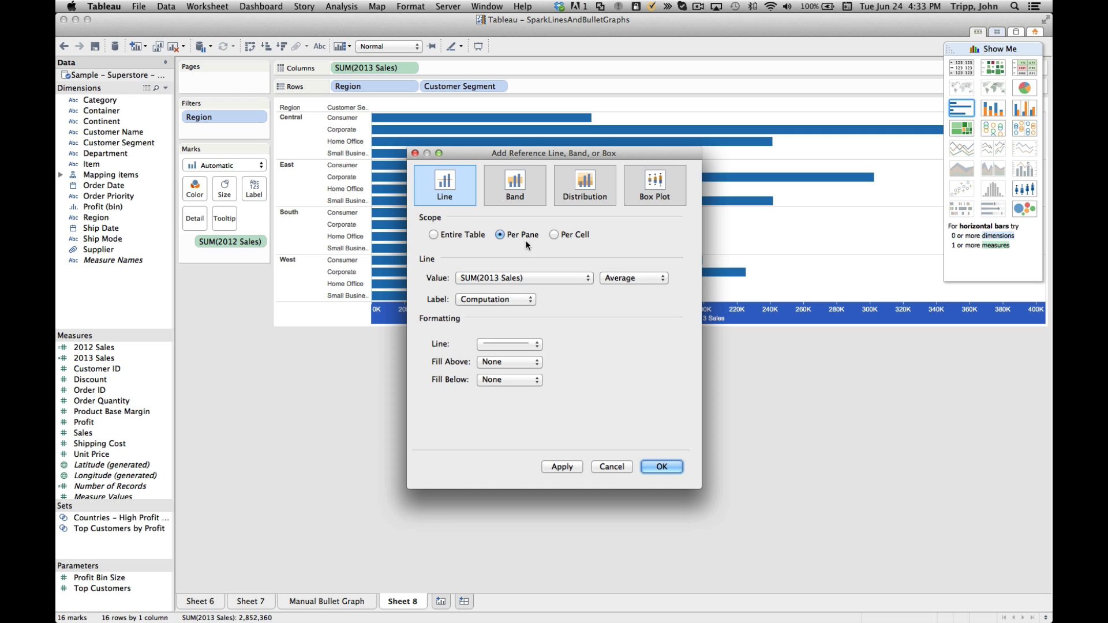
click(557, 236)
drag(573, 154, 360, 321)
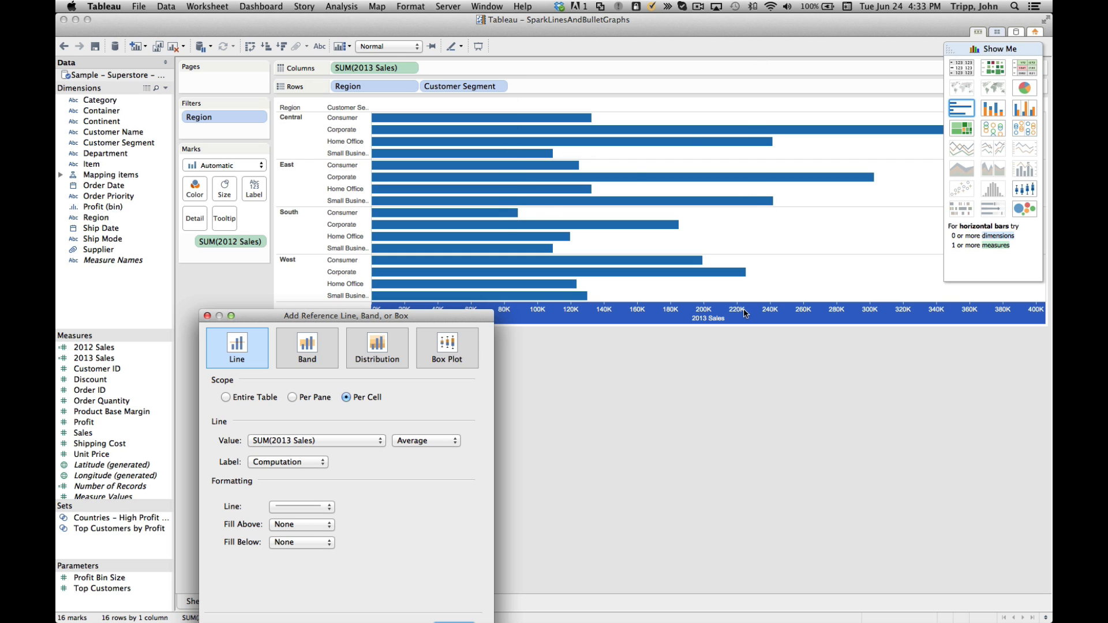
drag(348, 324, 595, 153)
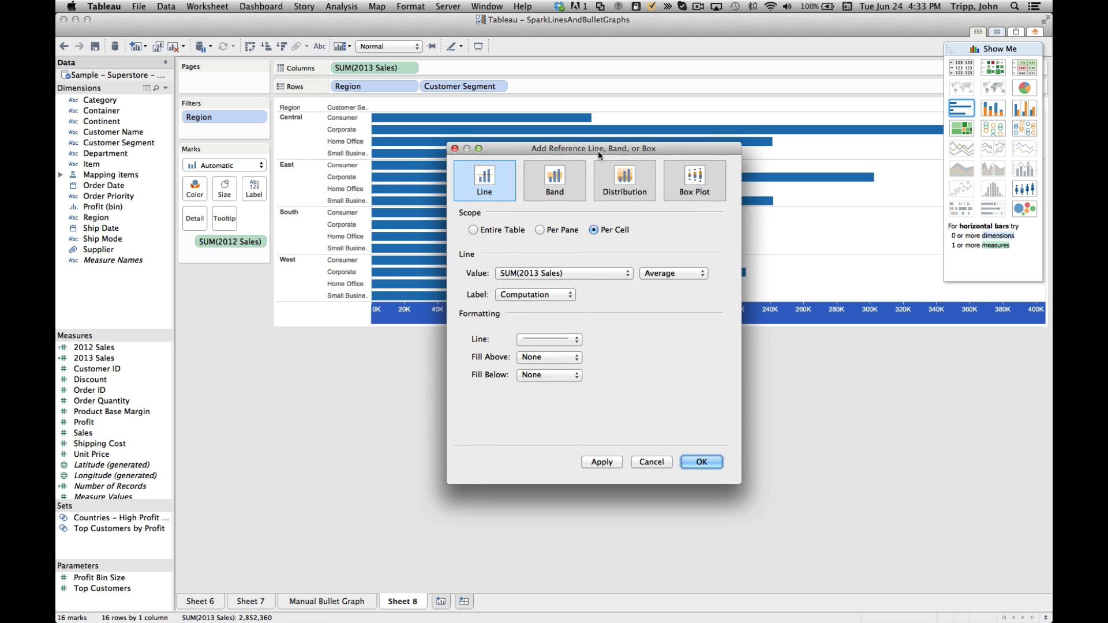
click(582, 274)
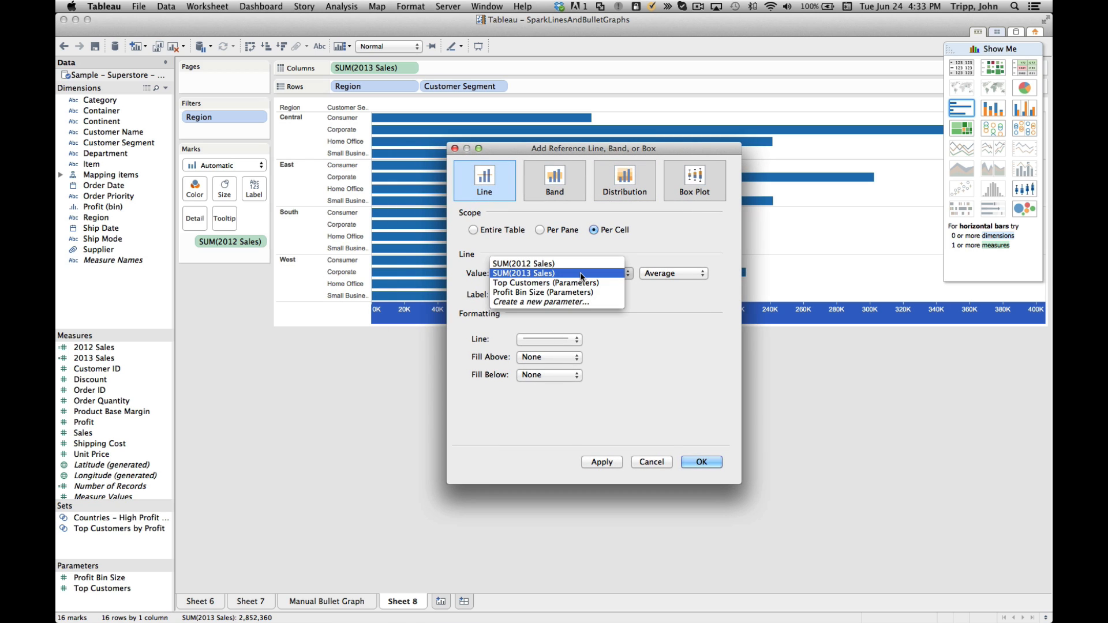
click(531, 265)
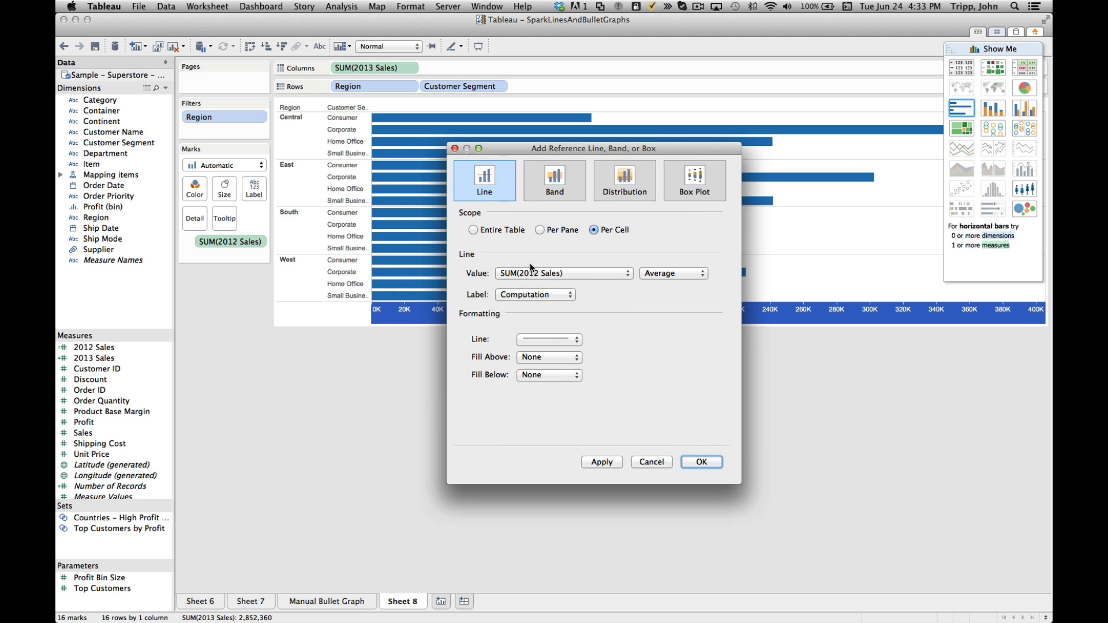
Set the reference line's label to None, make the line solid black with the middle thickness, and add it to the chart
click(528, 294)
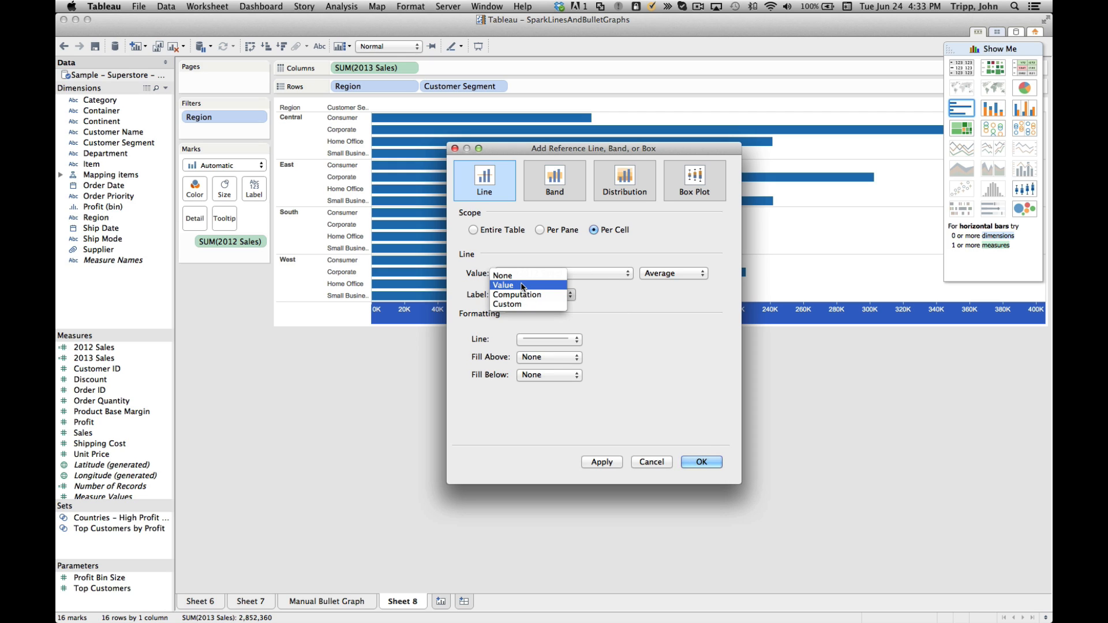
click(522, 277)
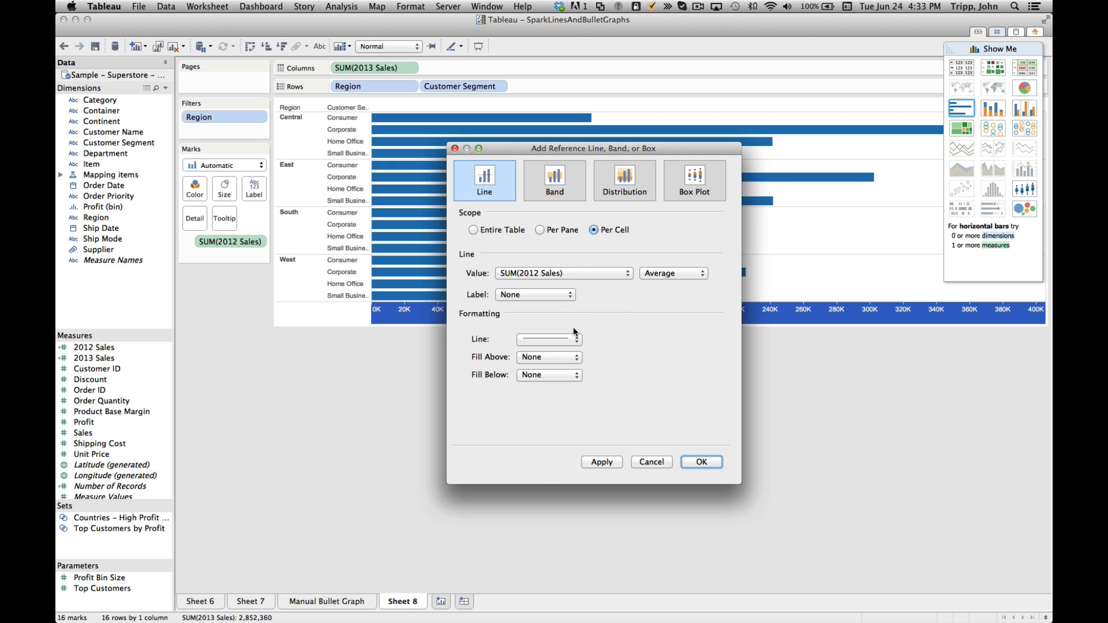
click(577, 340)
click(569, 417)
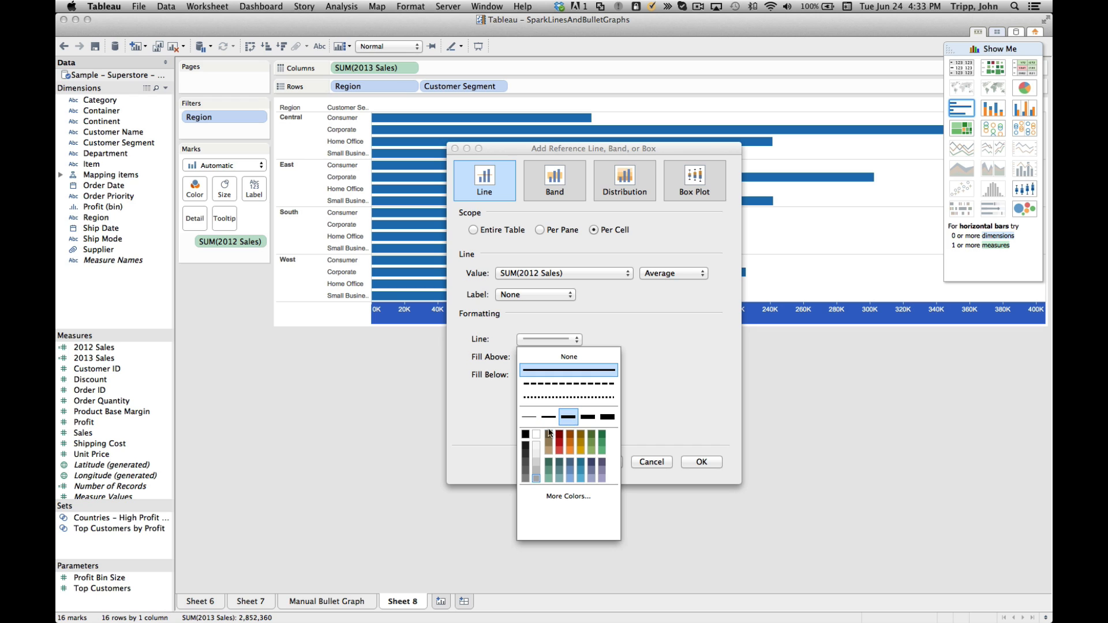
click(526, 434)
click(649, 424)
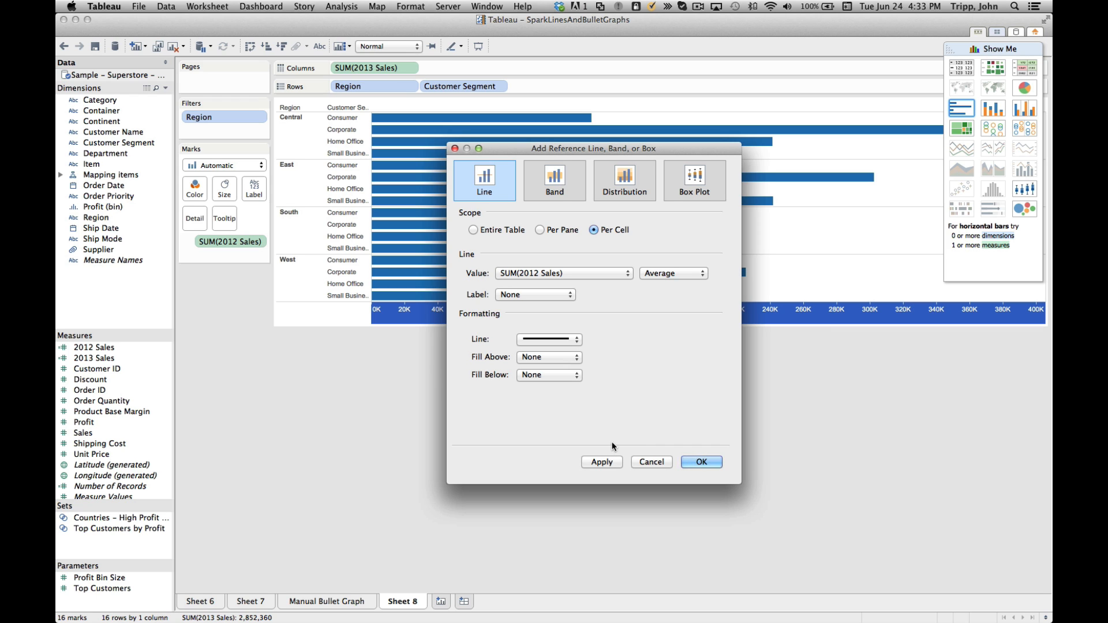
click(601, 462)
drag(660, 150, 468, 312)
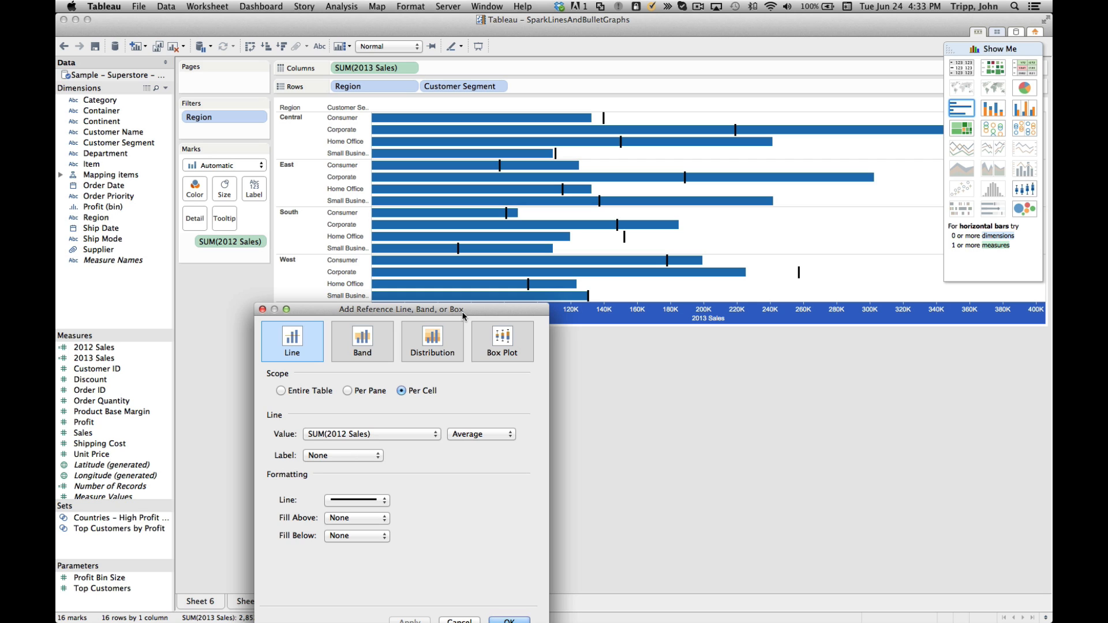
drag(451, 311, 674, 88)
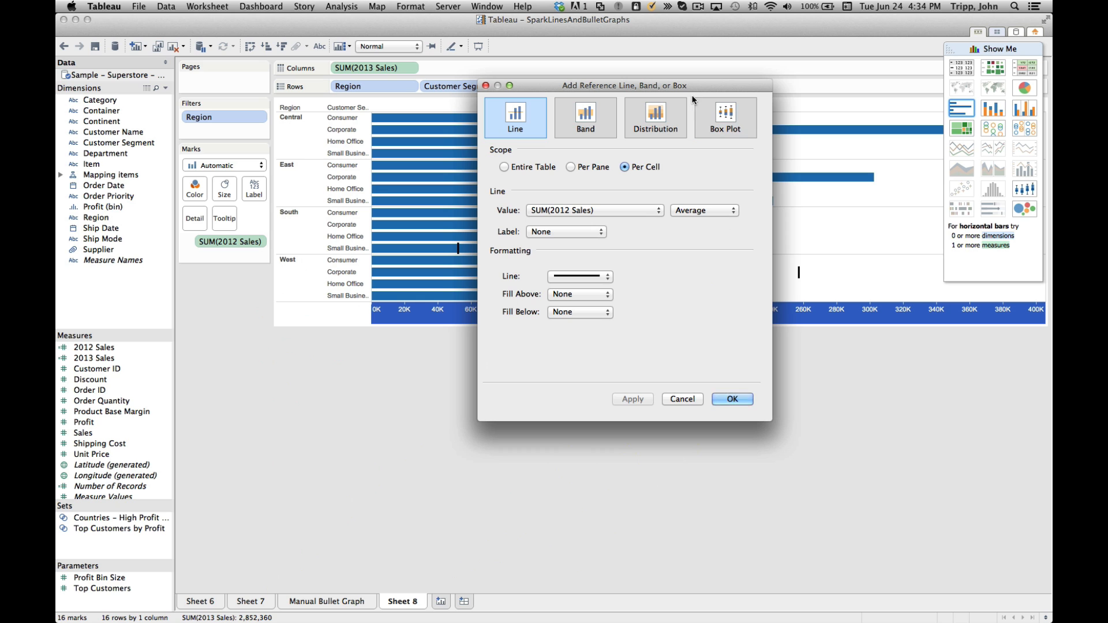
drag(688, 88, 505, 233)
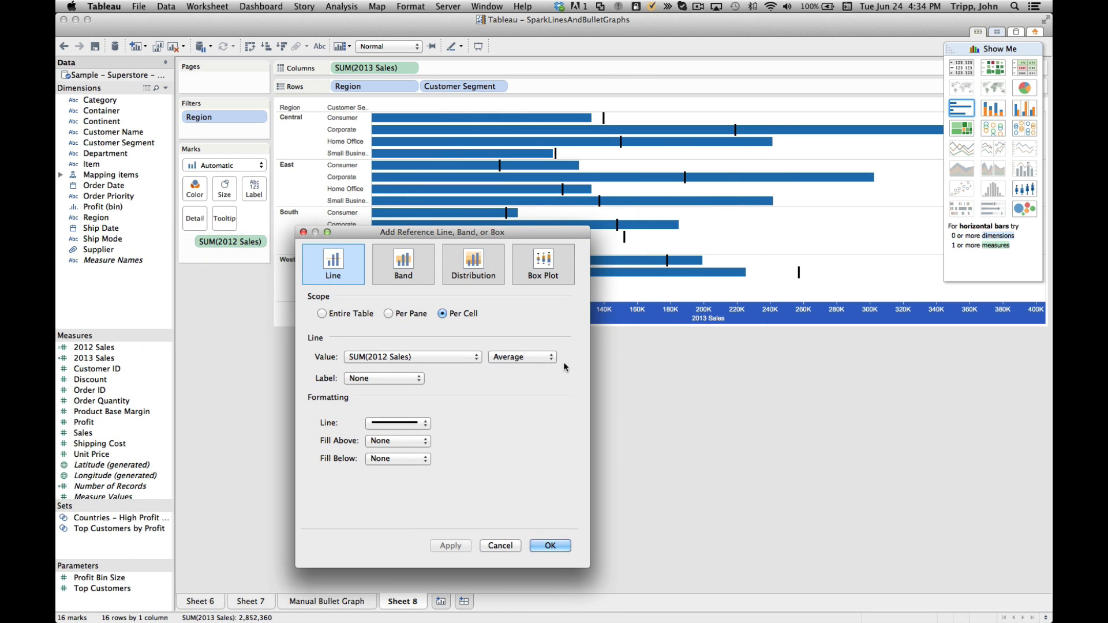
click(551, 546)
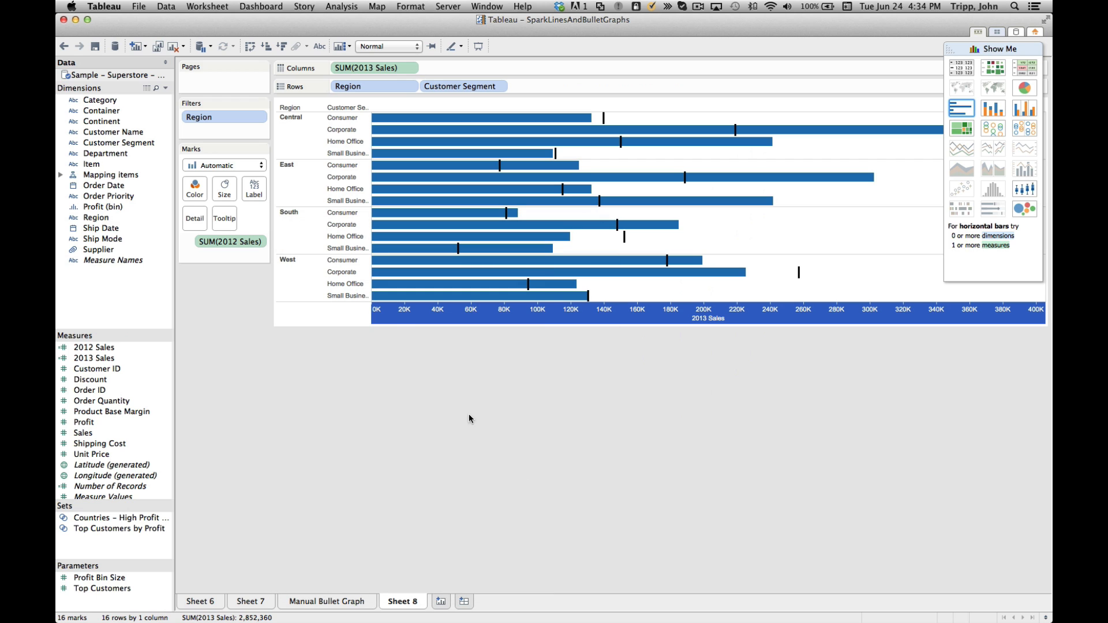
Start a distribution on the 2013 Sales axis at 60,80 percent of the average of SUM(2012 Sales) and apply it
right_click(384, 321)
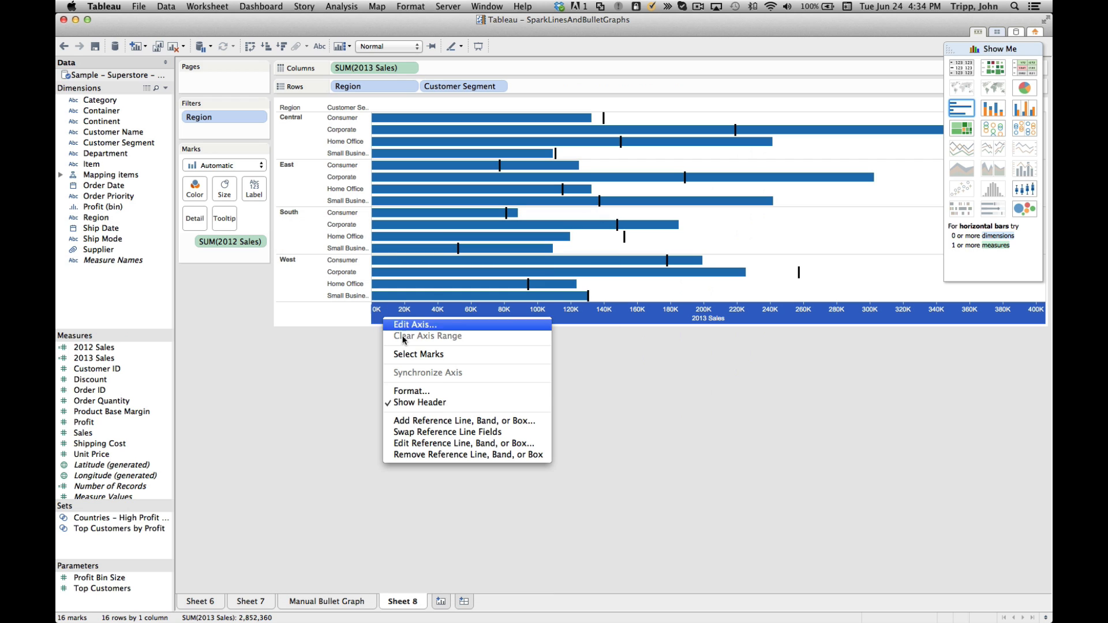
click(445, 427)
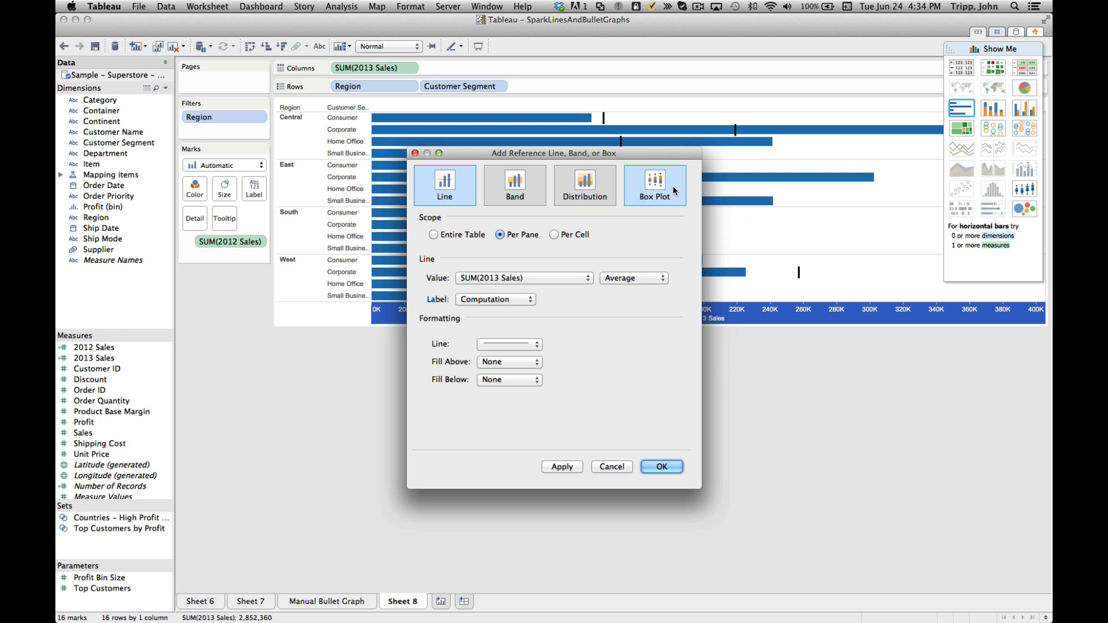
click(603, 195)
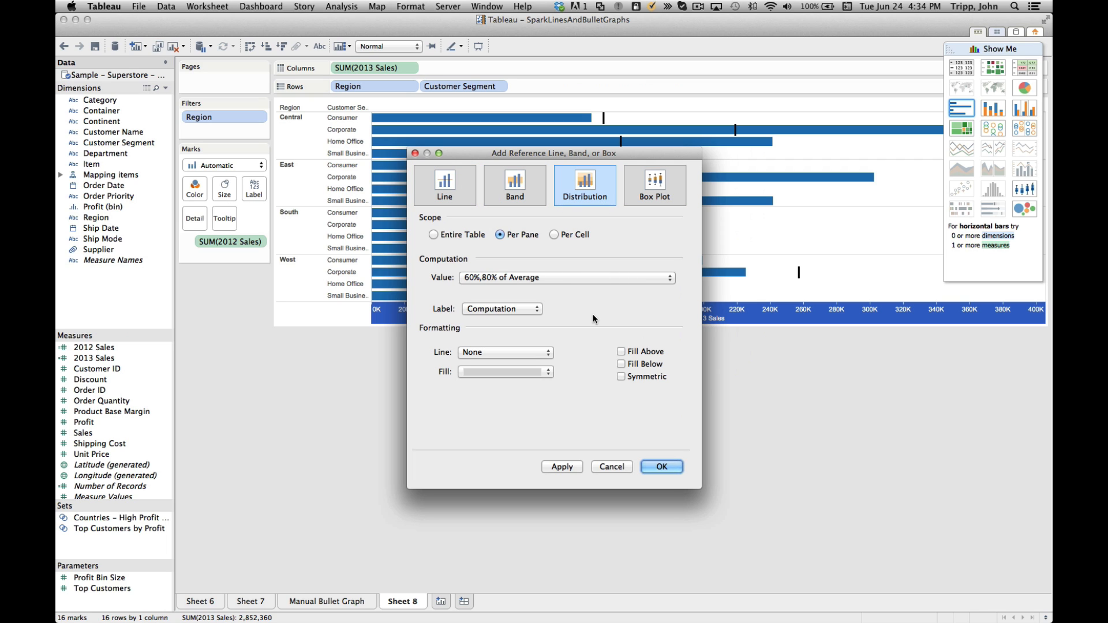
click(509, 280)
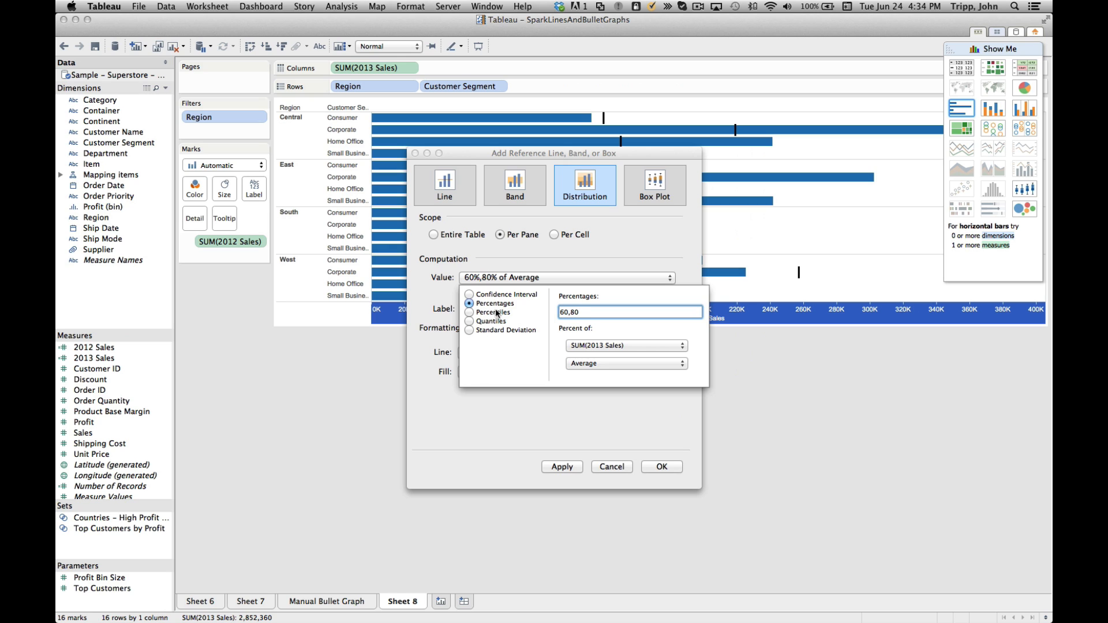
click(591, 346)
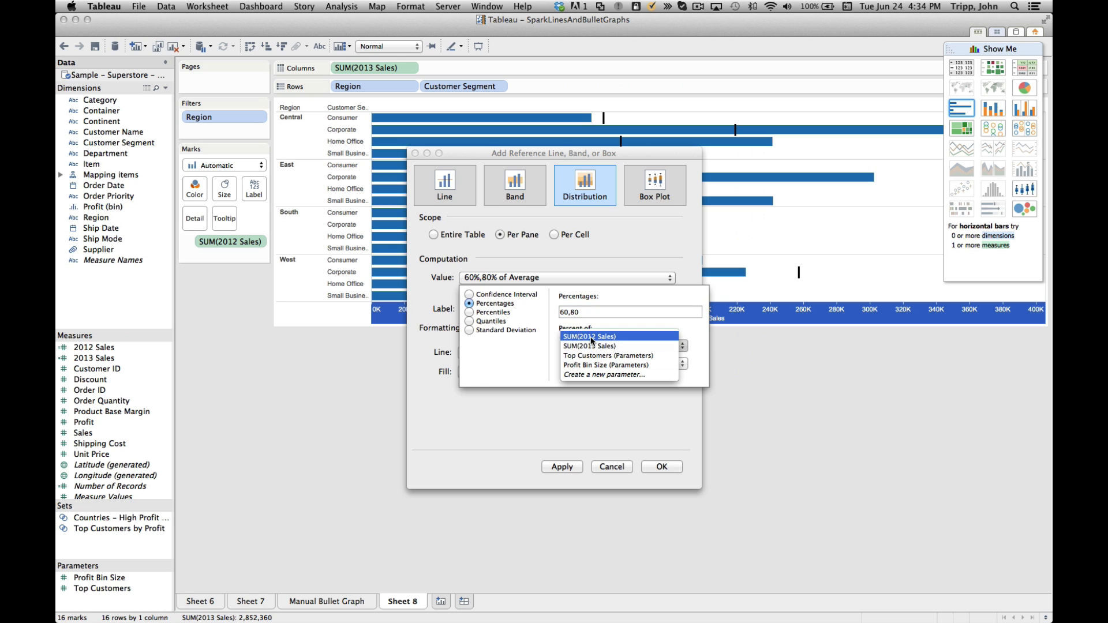
click(591, 337)
click(581, 414)
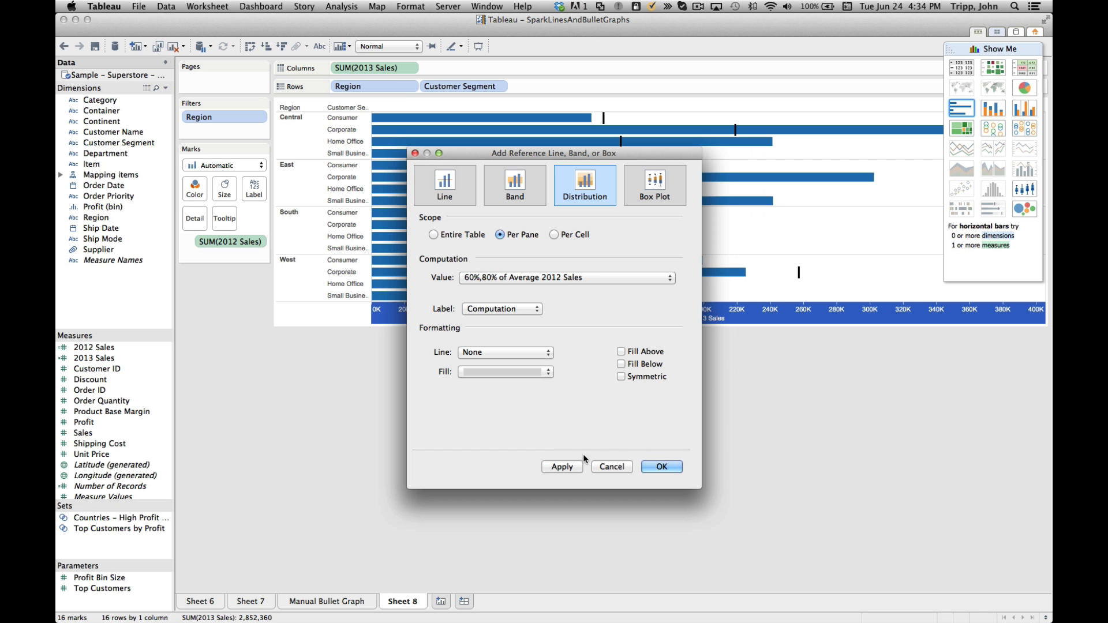
click(563, 466)
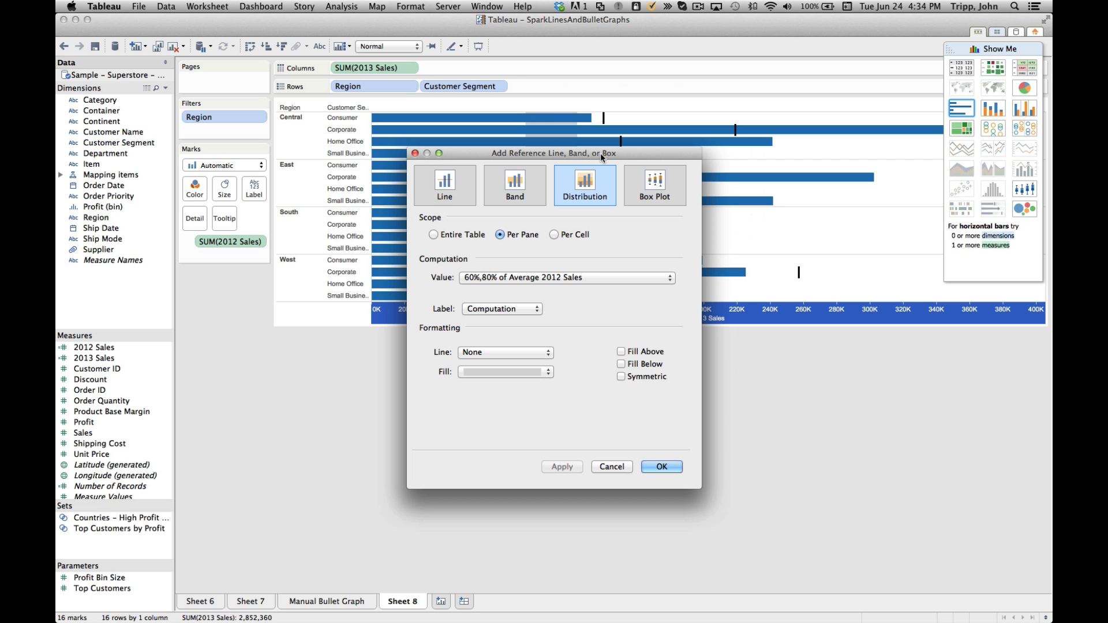
Turn on Fill Below for the distribution, give it the Stoplight fill, and apply it to the chart
drag(601, 153, 658, 113)
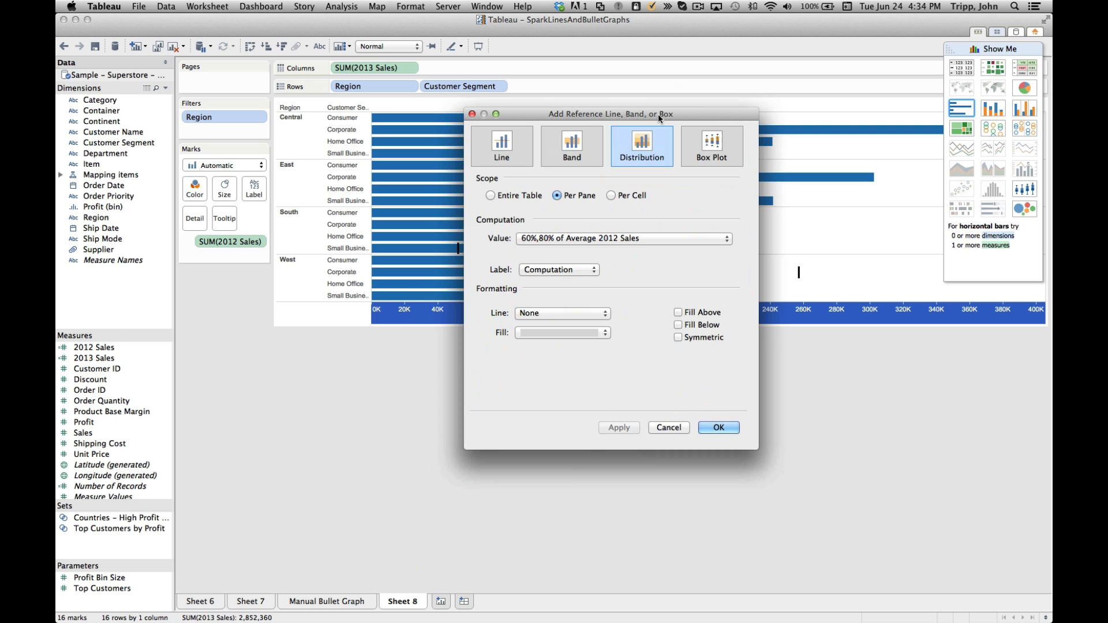
click(594, 312)
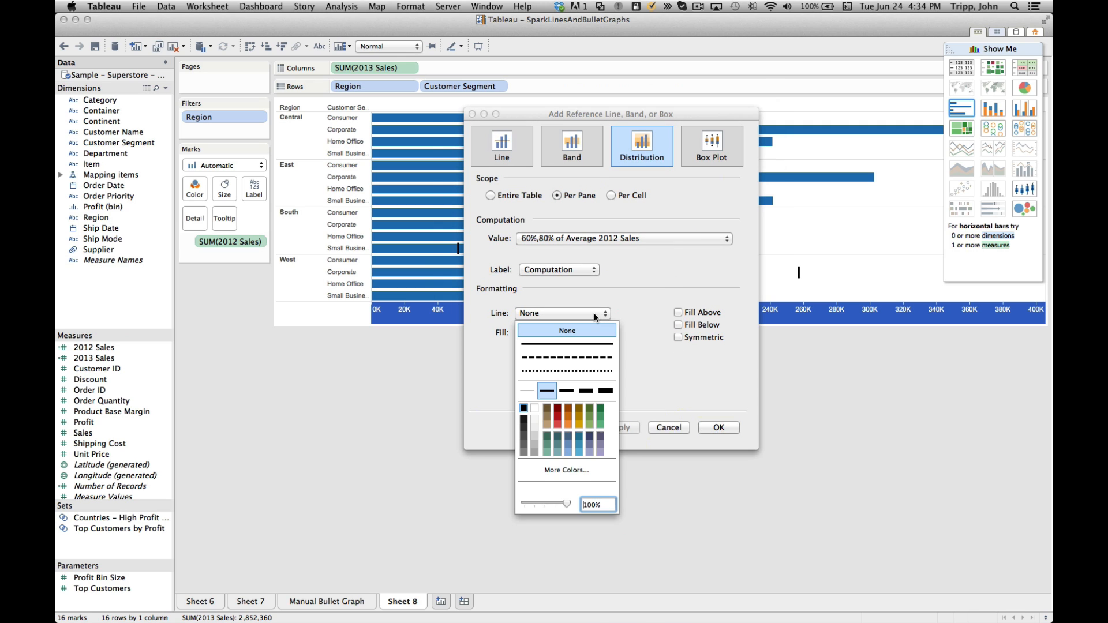
click(678, 325)
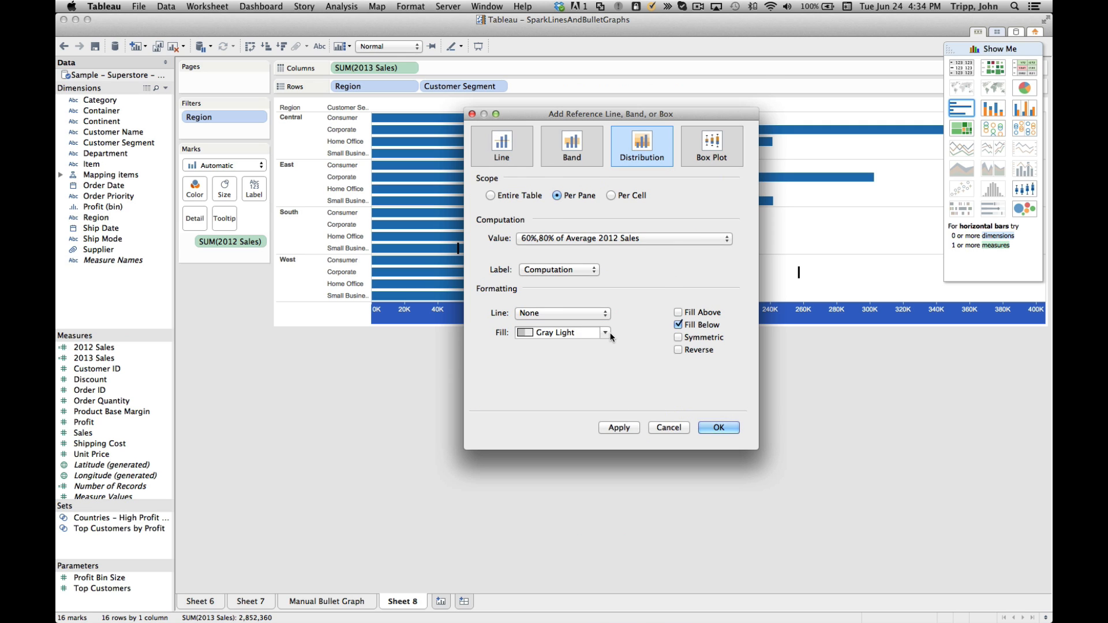
click(606, 333)
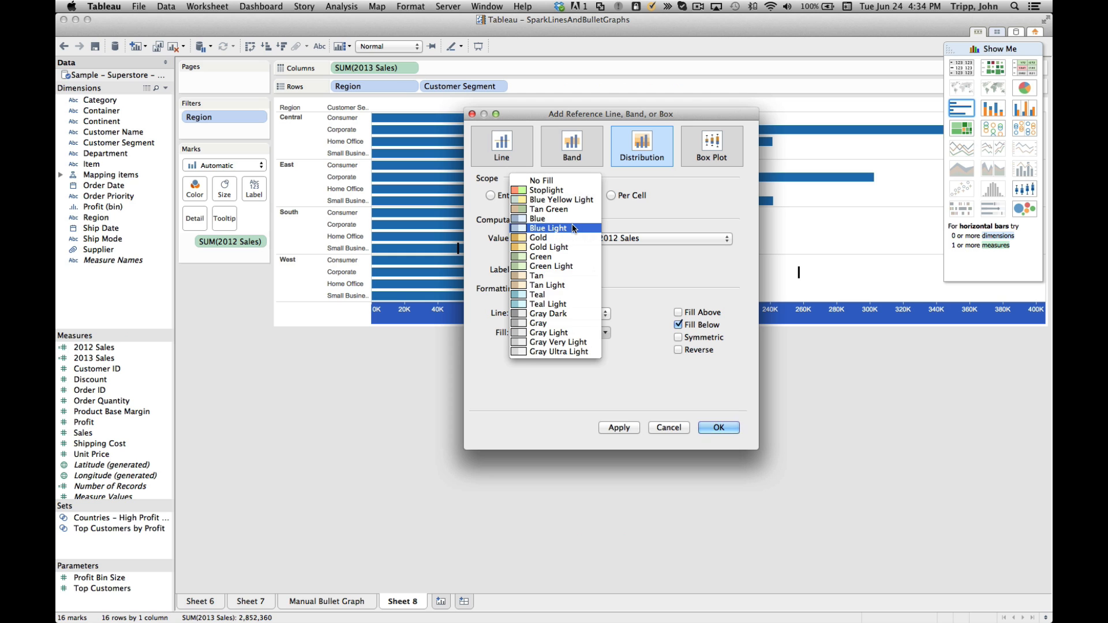
click(558, 191)
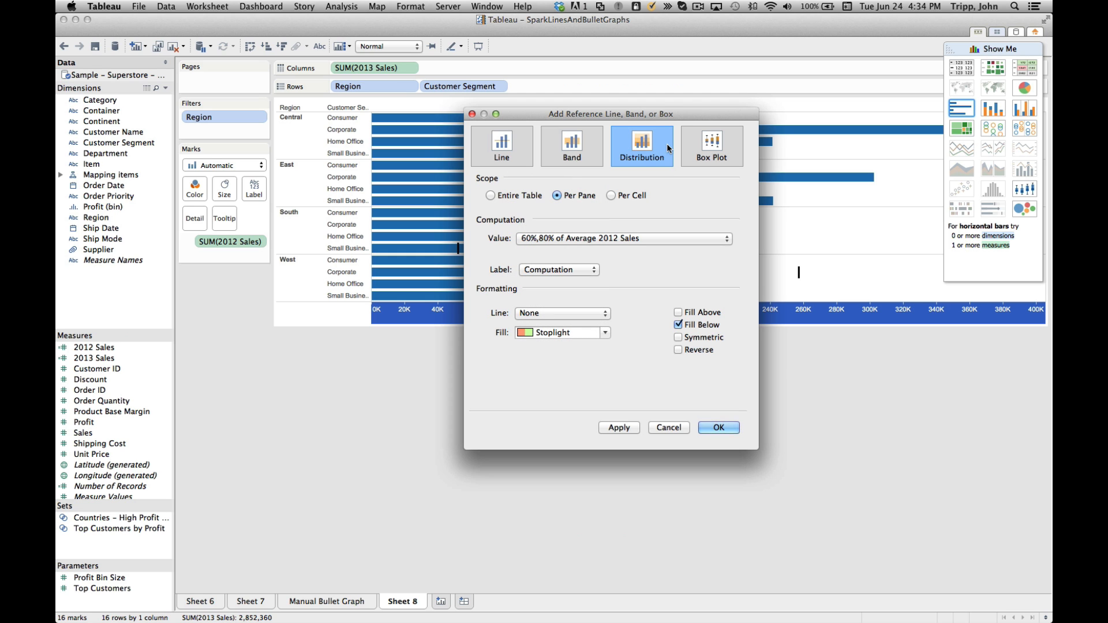
click(614, 428)
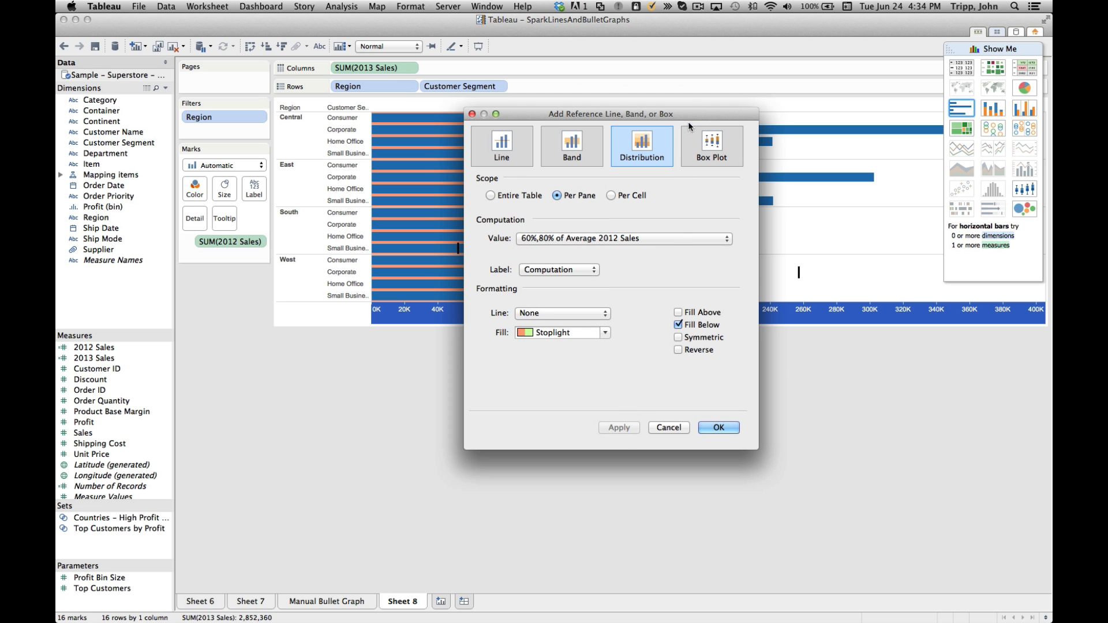
drag(687, 115, 732, 170)
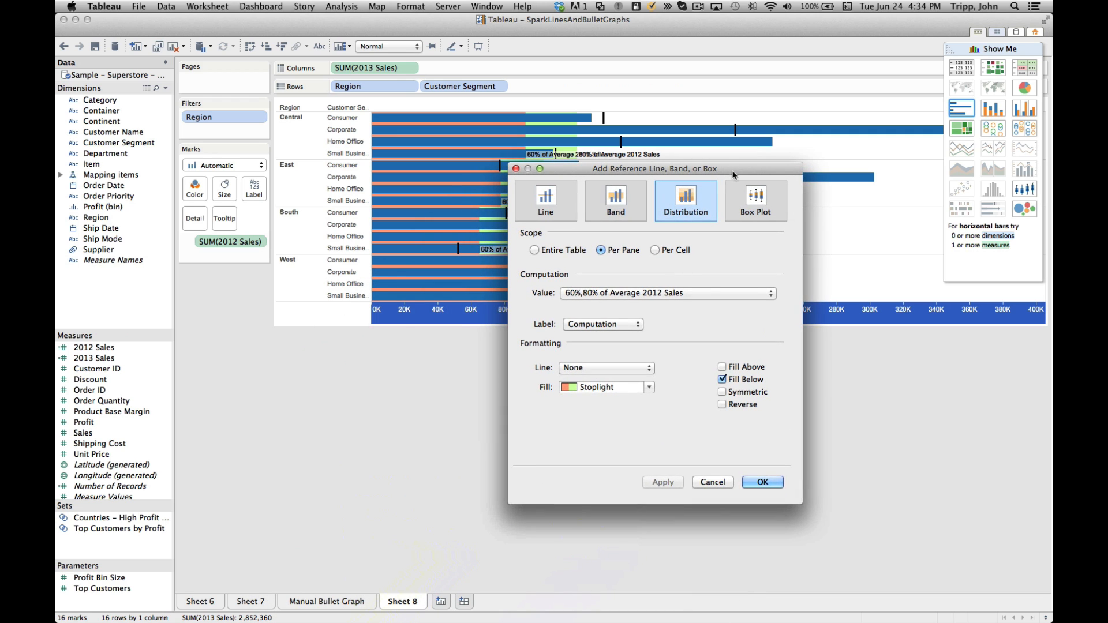
Try basing the distribution's 60,80 percentages on the Total of SUM(2012 Sales) and apply it
click(667, 294)
click(692, 379)
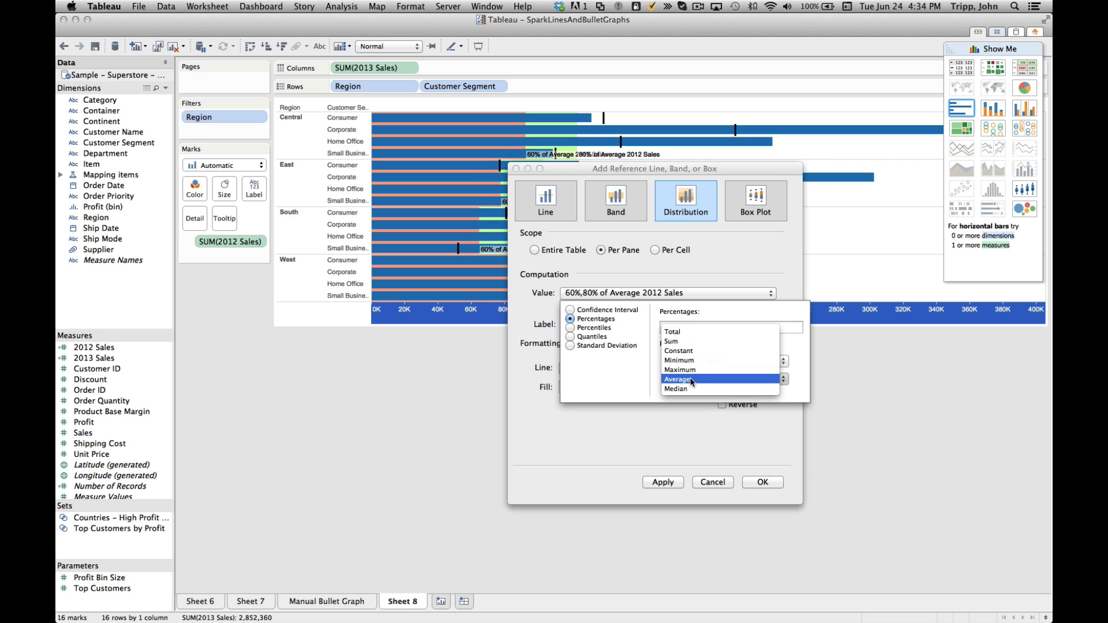
click(684, 334)
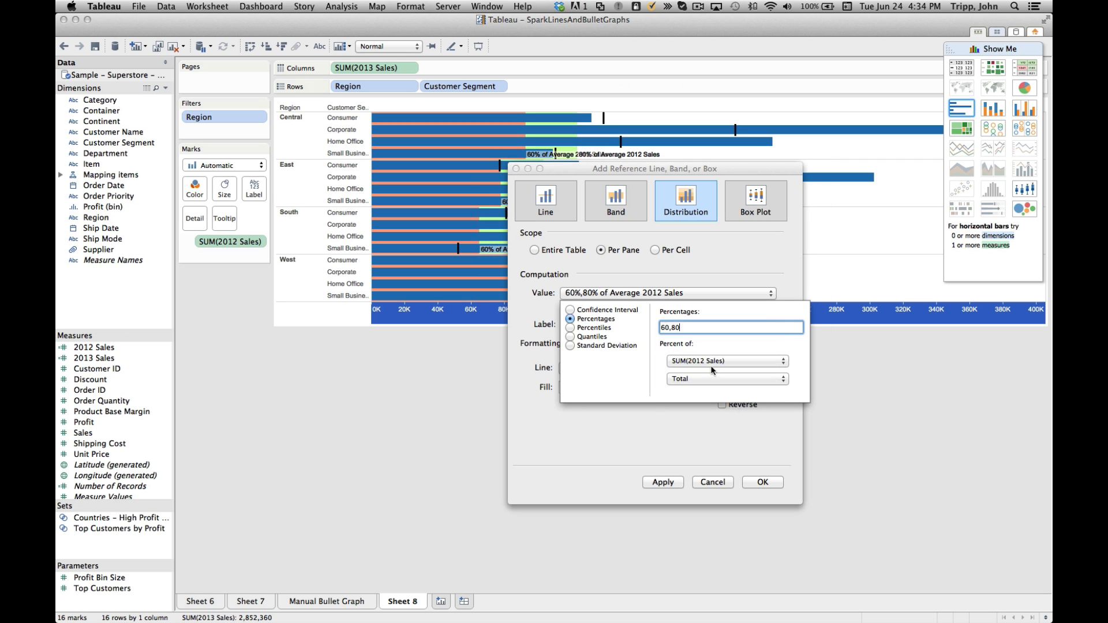
click(665, 482)
click(665, 482)
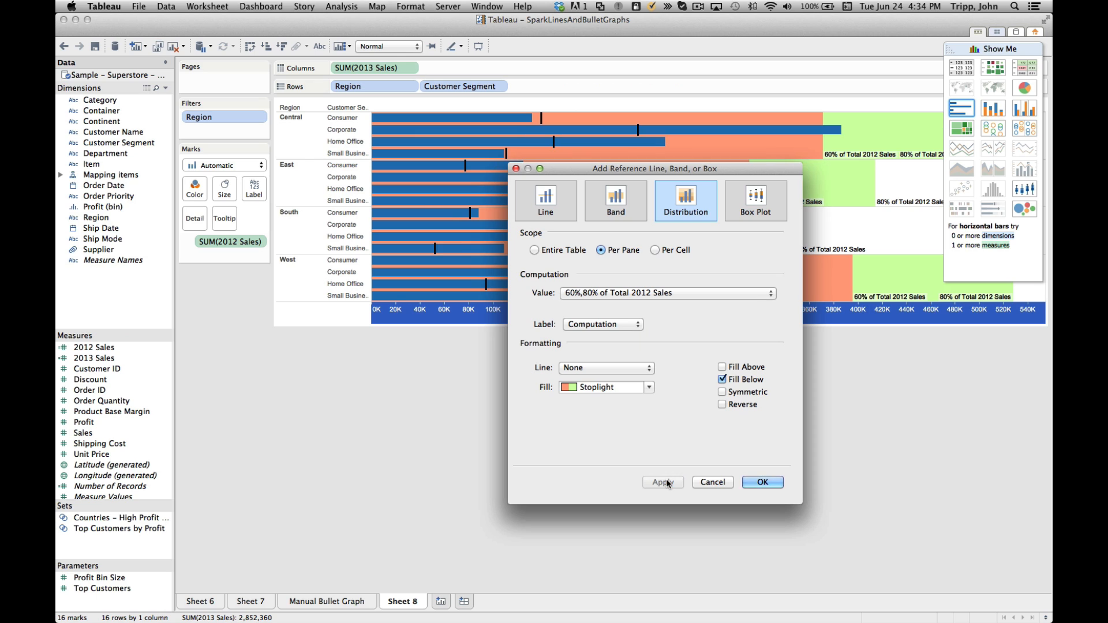
Scope the distribution per cell and set its label to None
click(655, 250)
click(657, 293)
click(650, 362)
click(663, 482)
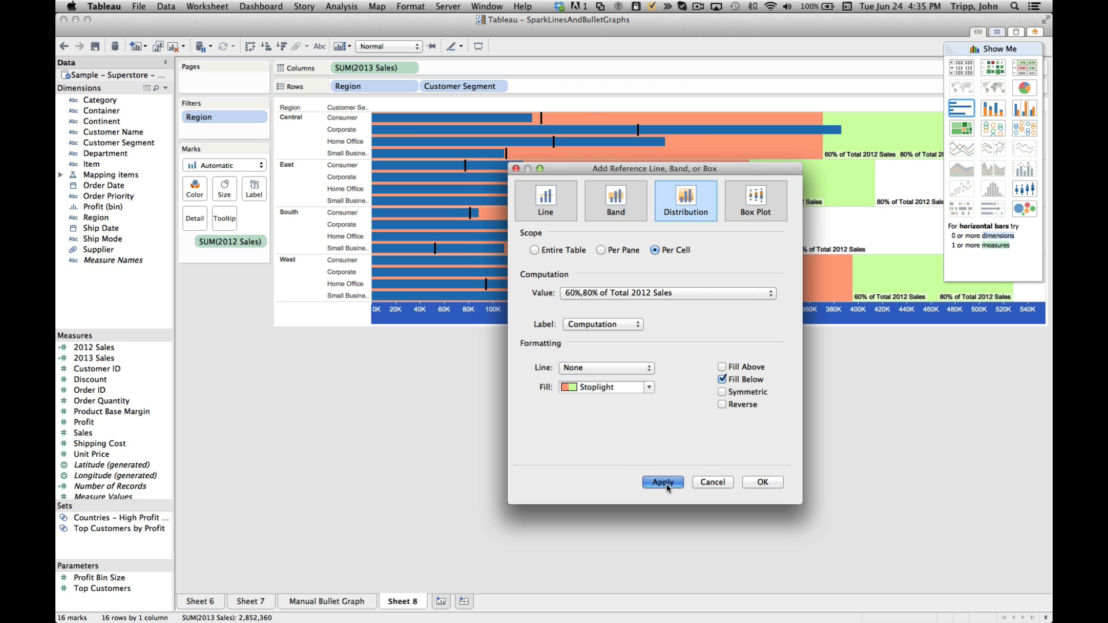
click(591, 327)
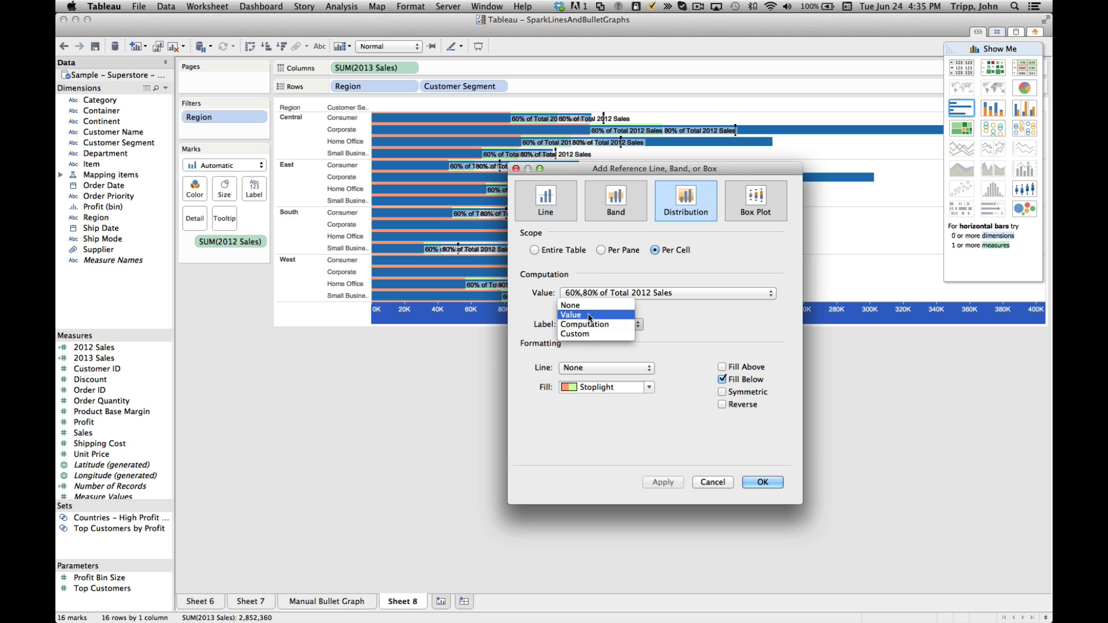
click(589, 308)
Base the distribution's percentages on the Average of SUM(2012 Sales) and add it to the chart
click(619, 290)
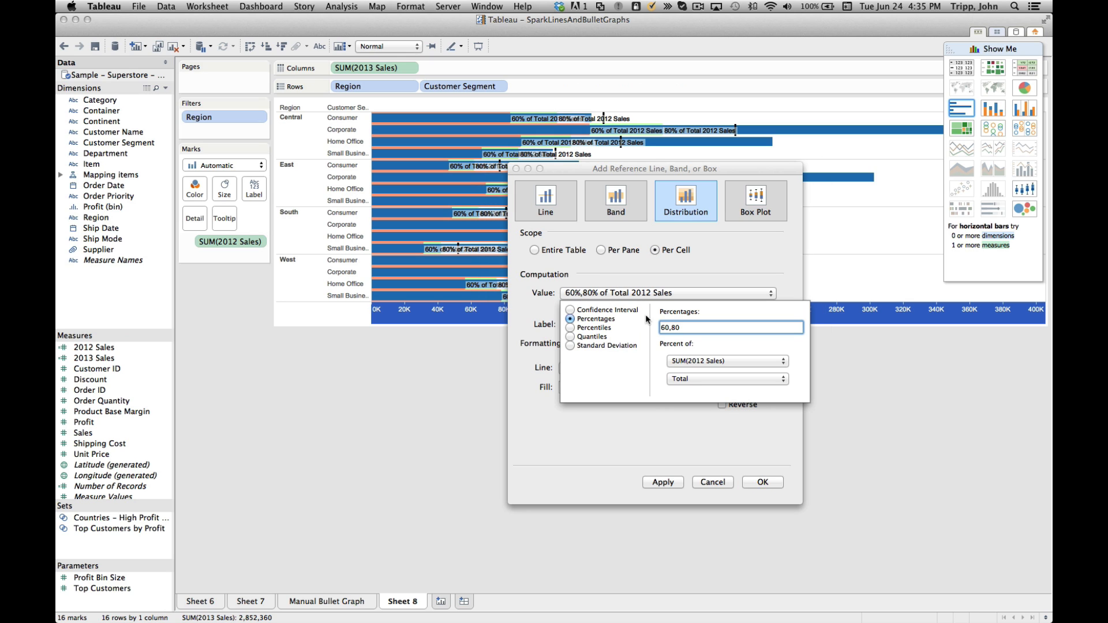
click(675, 364)
click(675, 363)
click(682, 380)
click(682, 426)
click(668, 483)
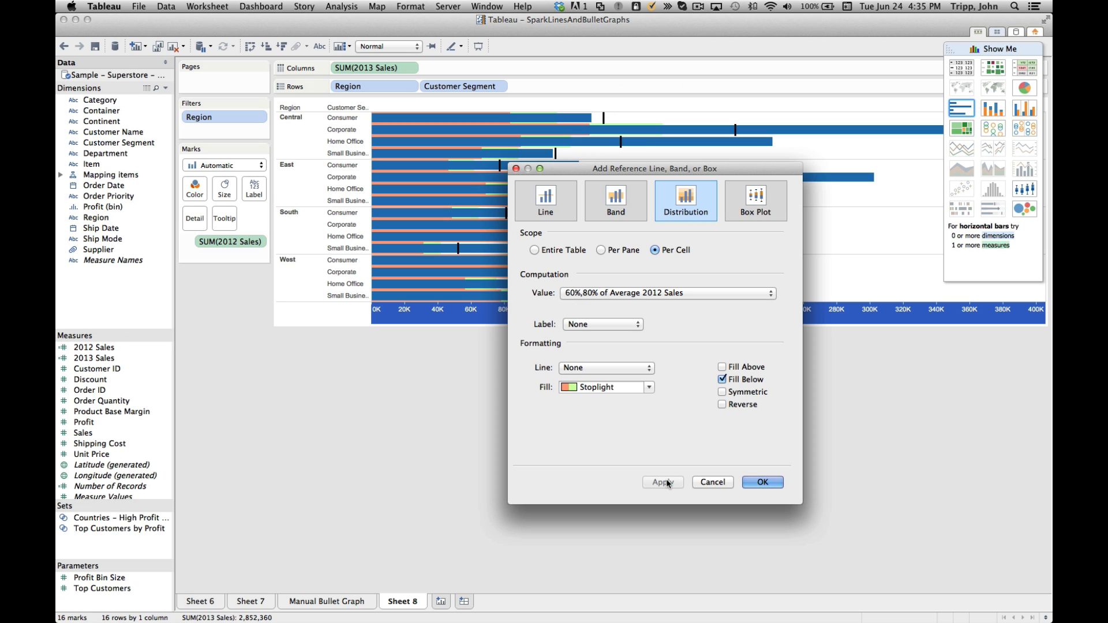
click(761, 482)
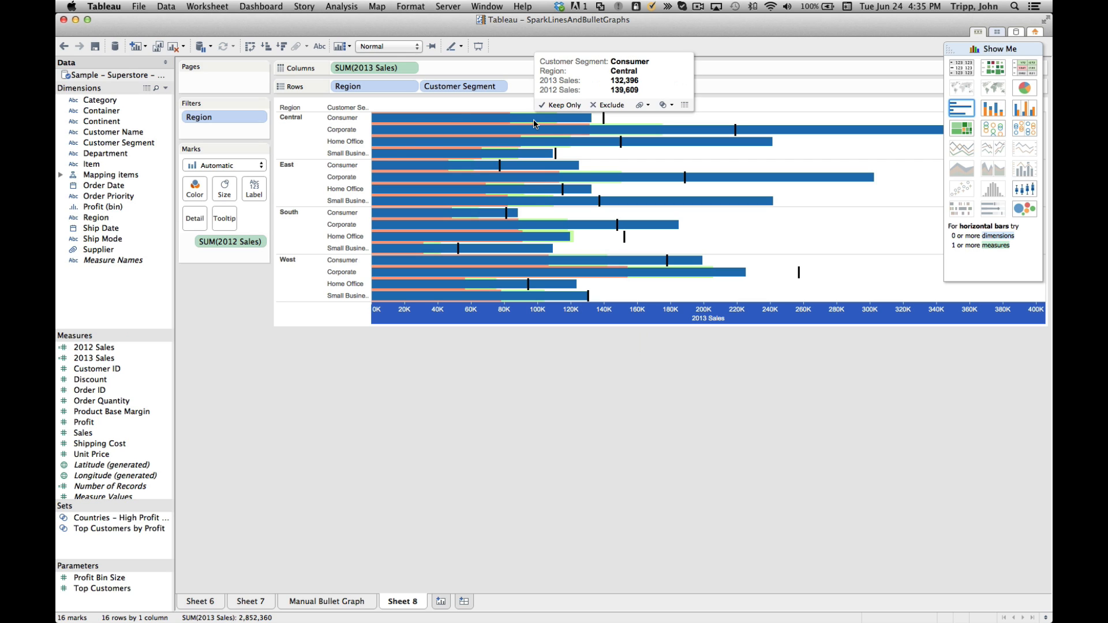
Fit the Sheet 8 chart to the Entire View
mouse_move(516, 128)
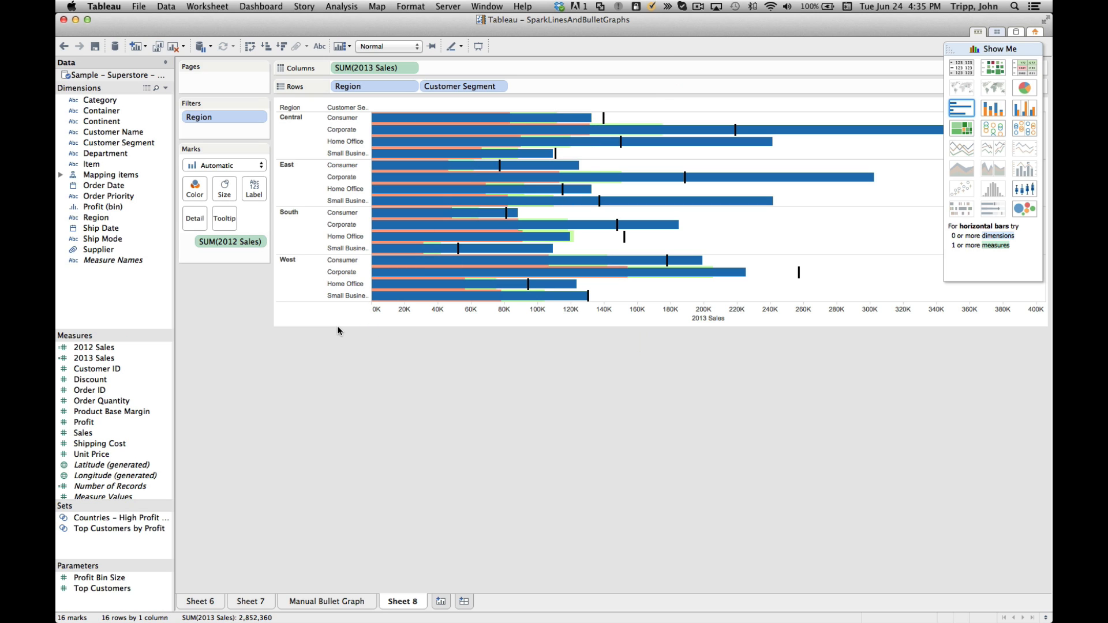
click(417, 47)
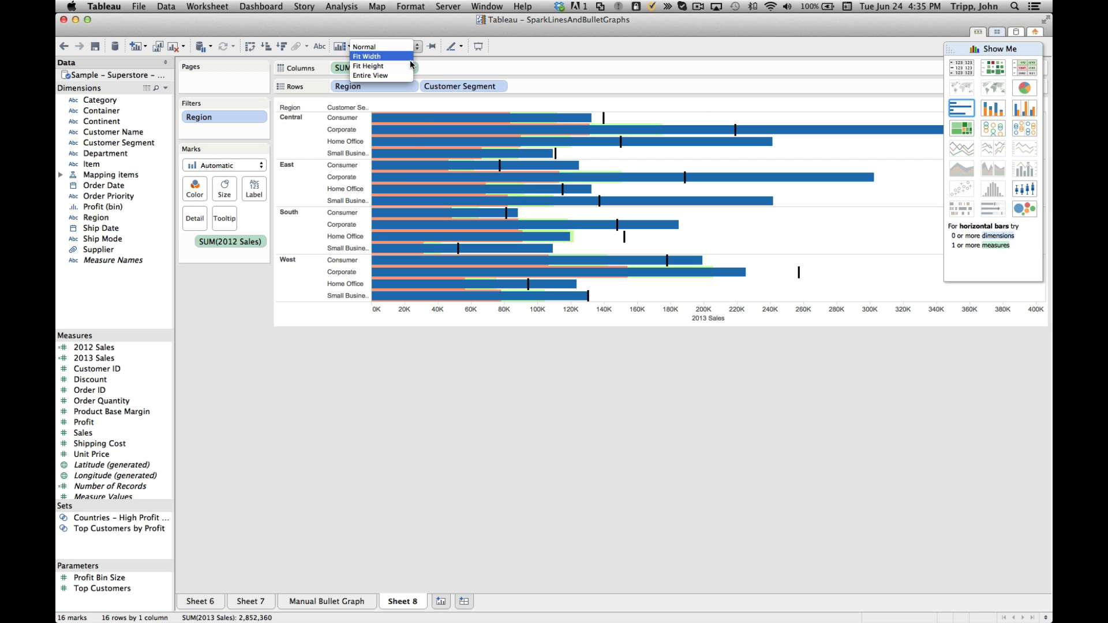
click(404, 73)
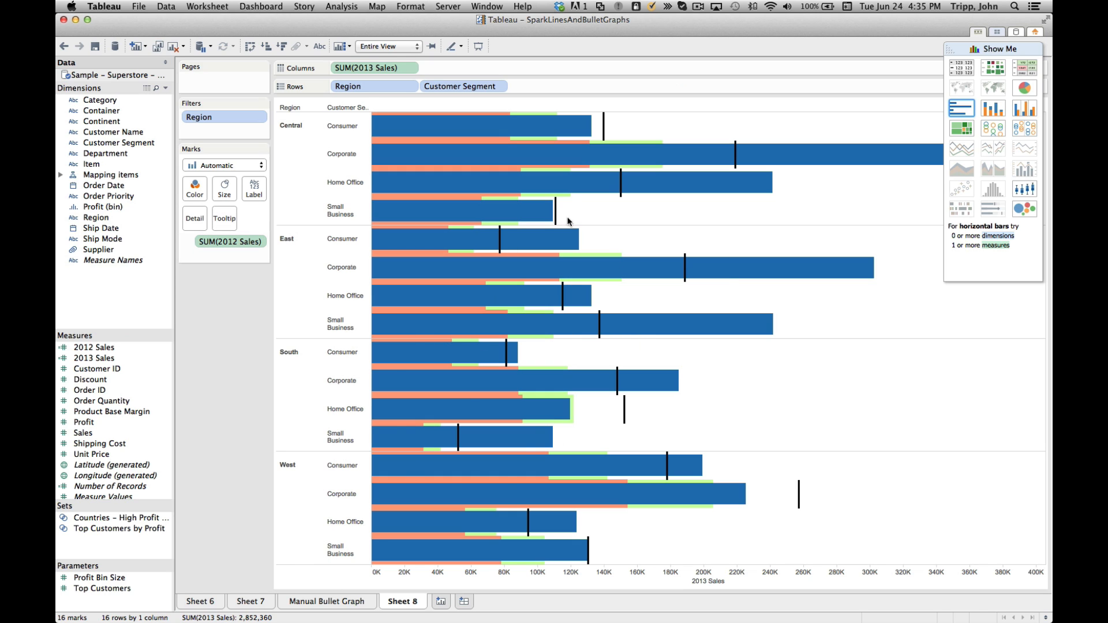
Compare Sheet 8 with the Manual Bullet Graph sheet, and set that sheet's Average 2012 Sales reference line to the middle thickness
click(302, 605)
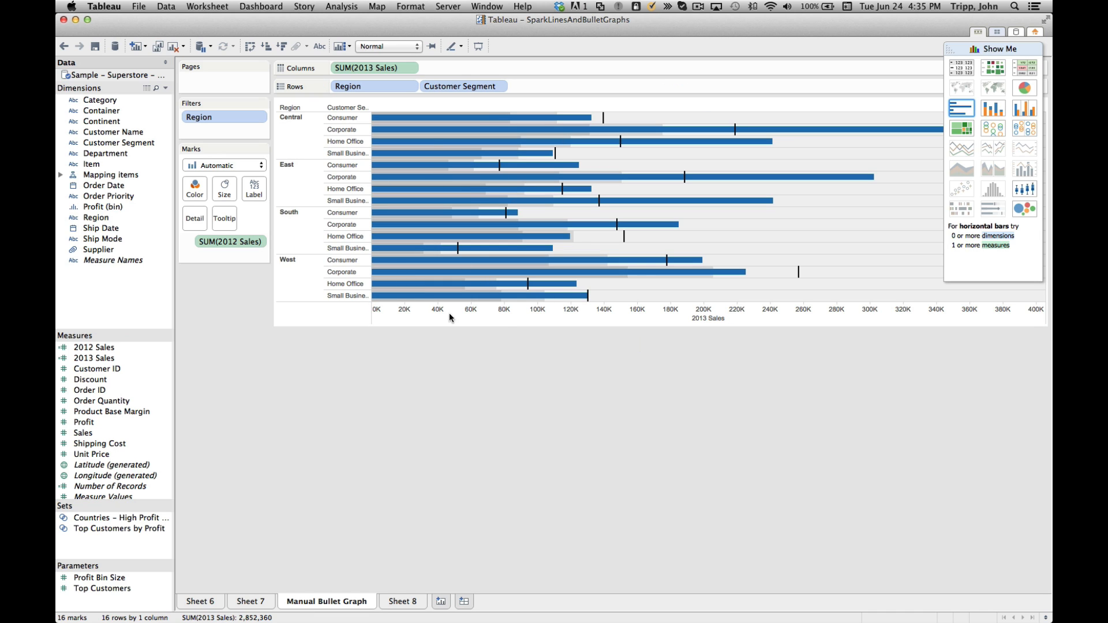
click(412, 602)
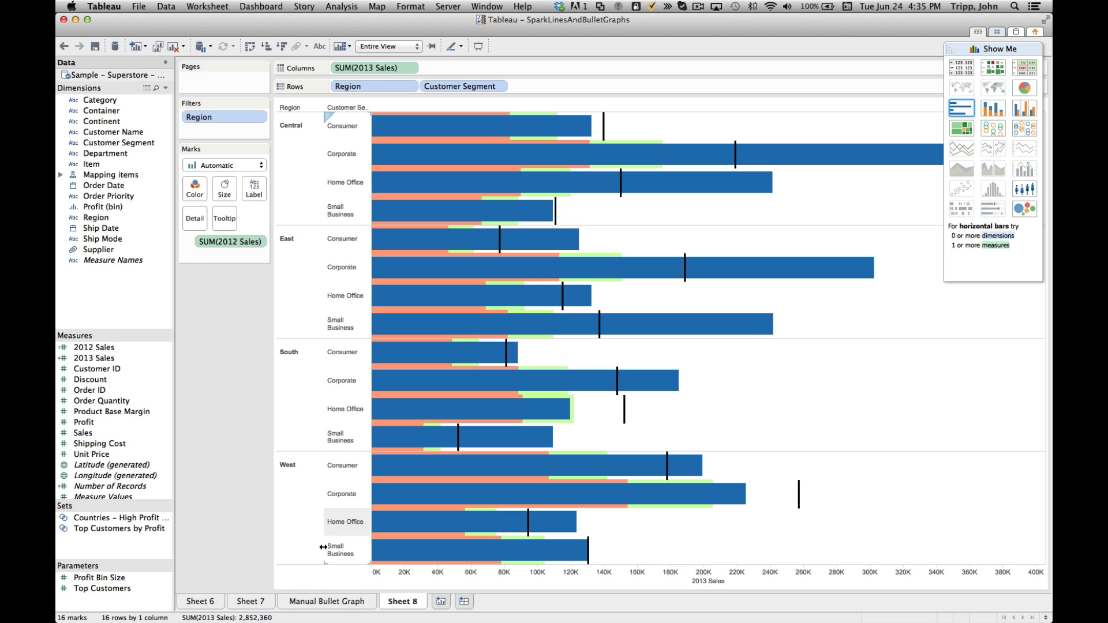
click(325, 602)
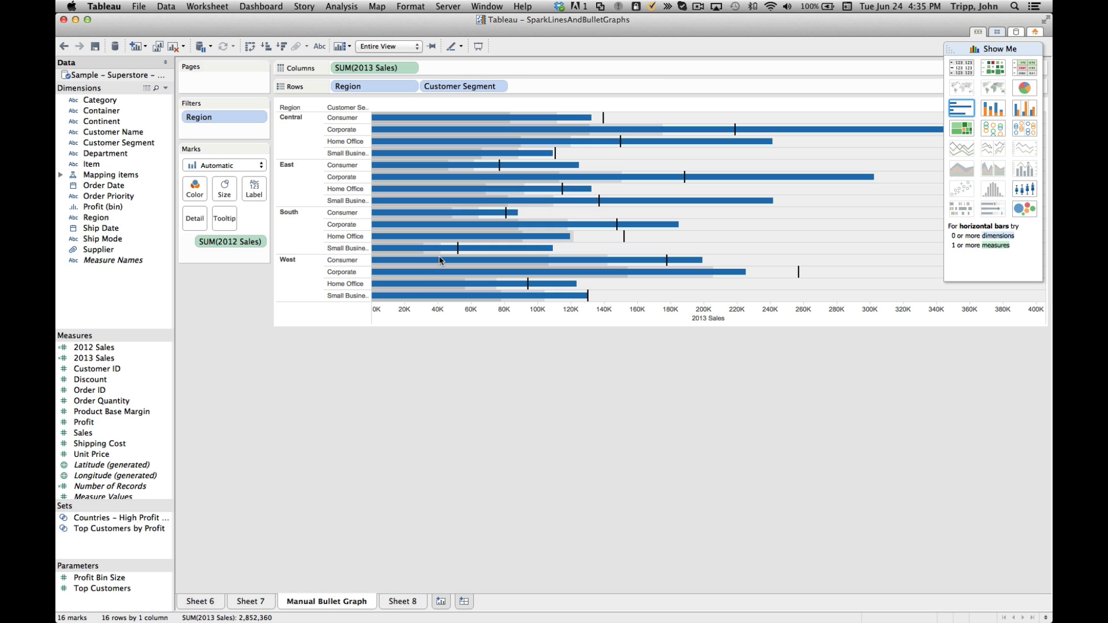
right_click(390, 321)
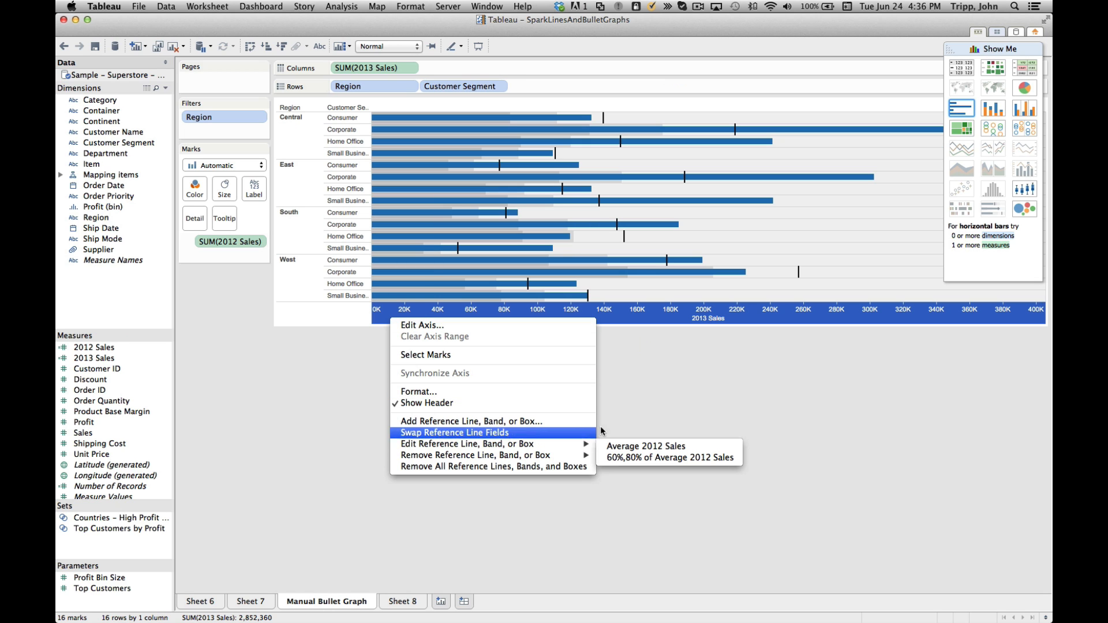
click(616, 445)
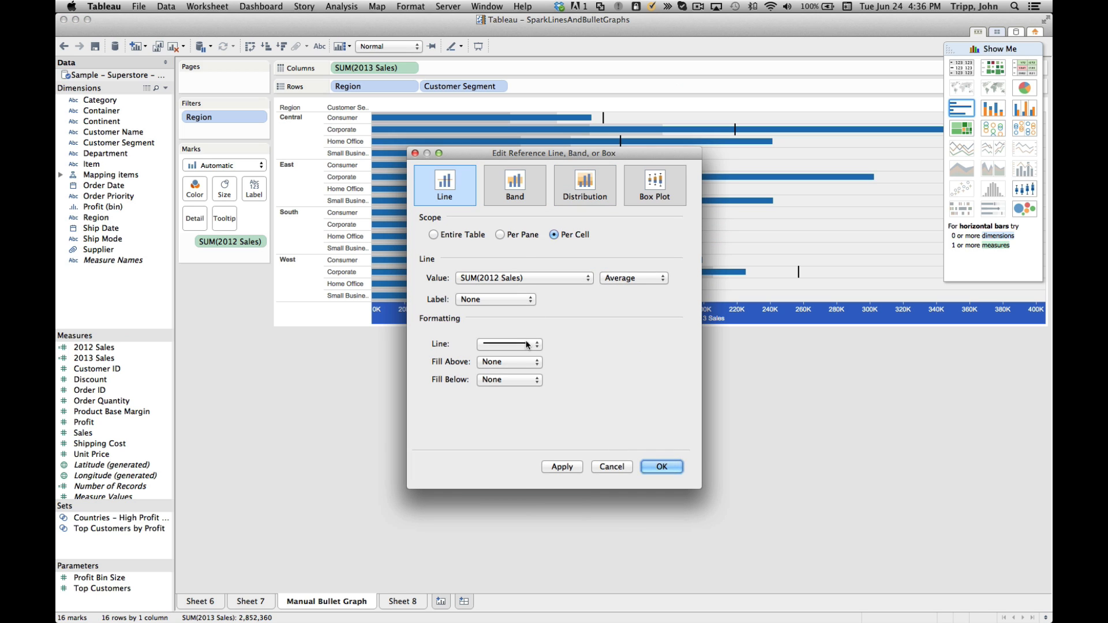
click(526, 345)
click(528, 422)
click(600, 442)
click(658, 466)
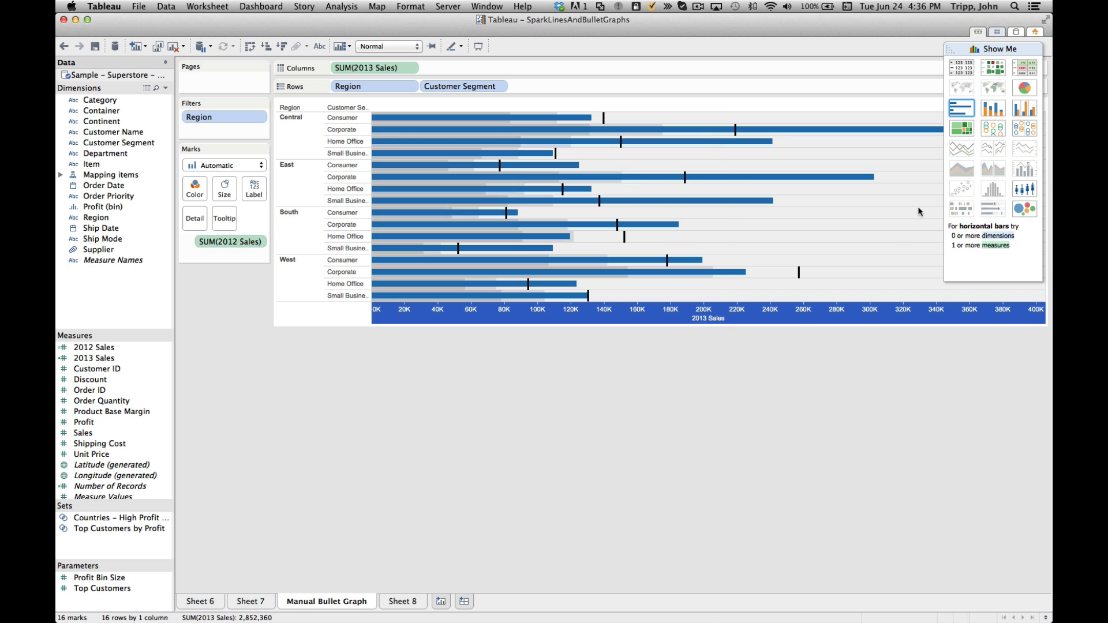
mouse_move(741, 306)
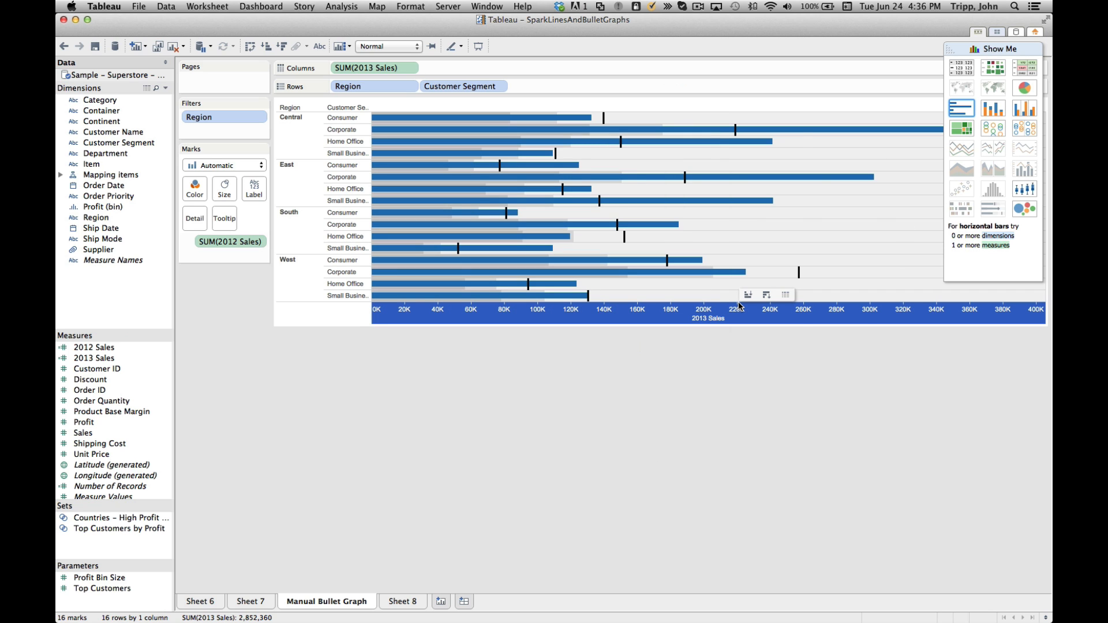